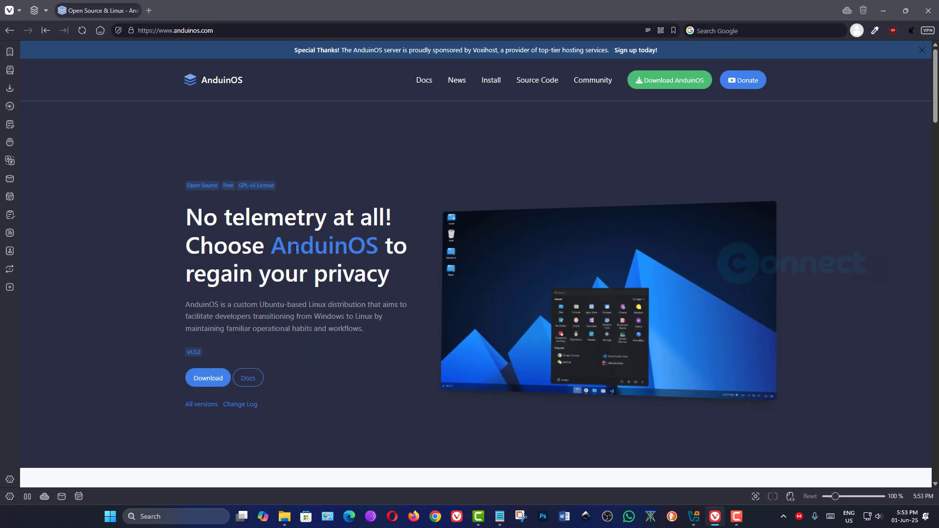
Step: Download the Standard AnduinOS 1.3 edition in English (United States) over direct HTTP
click(210, 381)
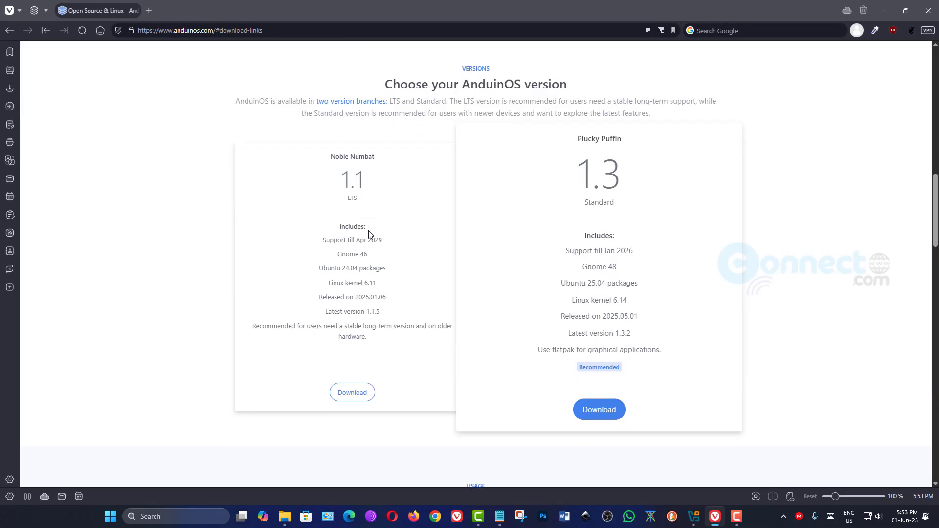
click(601, 417)
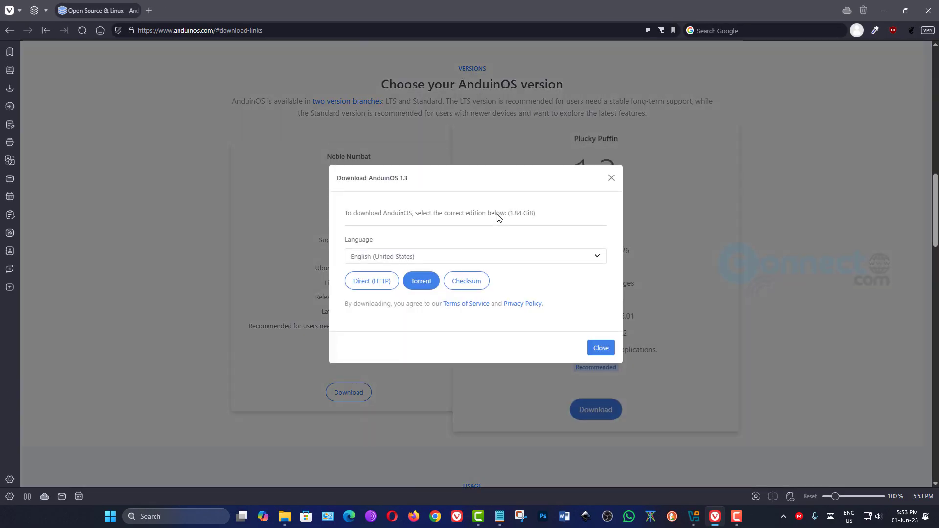
click(380, 289)
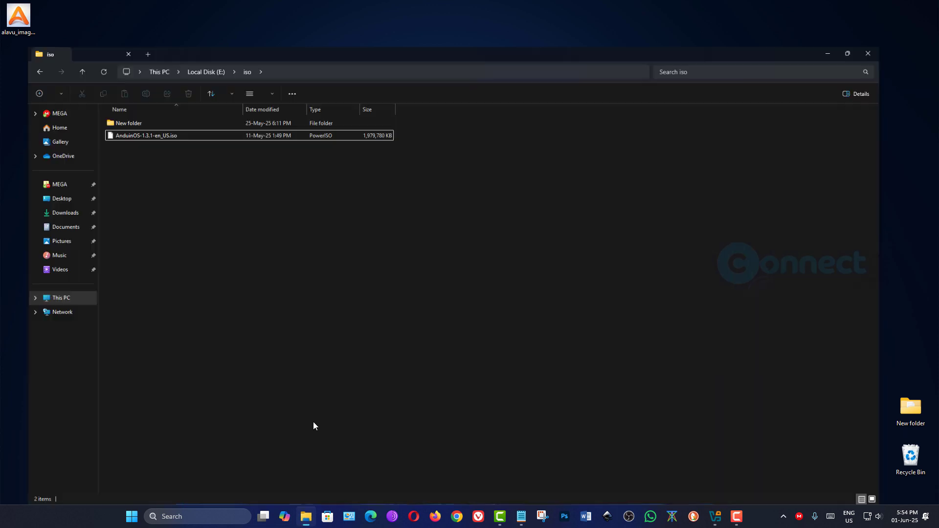
Step: Leave the iso folder, switch to Oracle VirtualBox and start a new virtual machine named AnduinOS
click(137, 98)
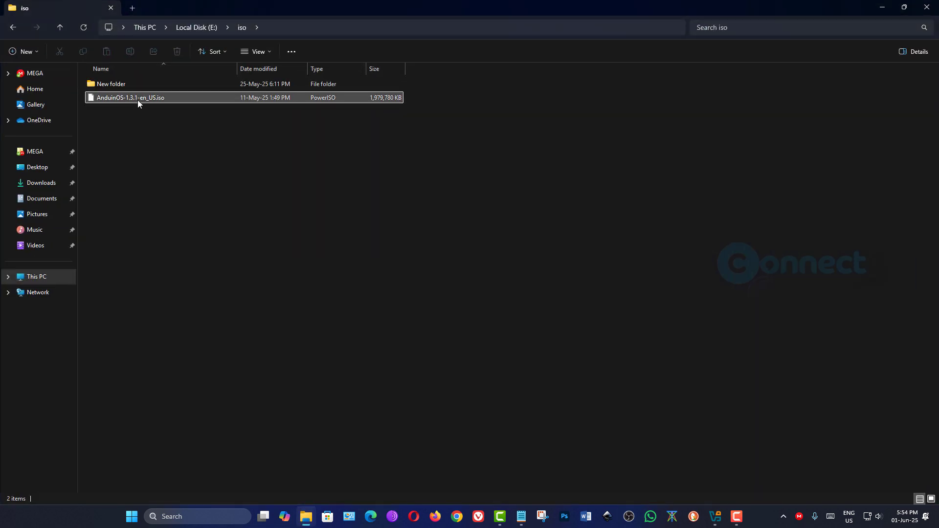
click(882, 7)
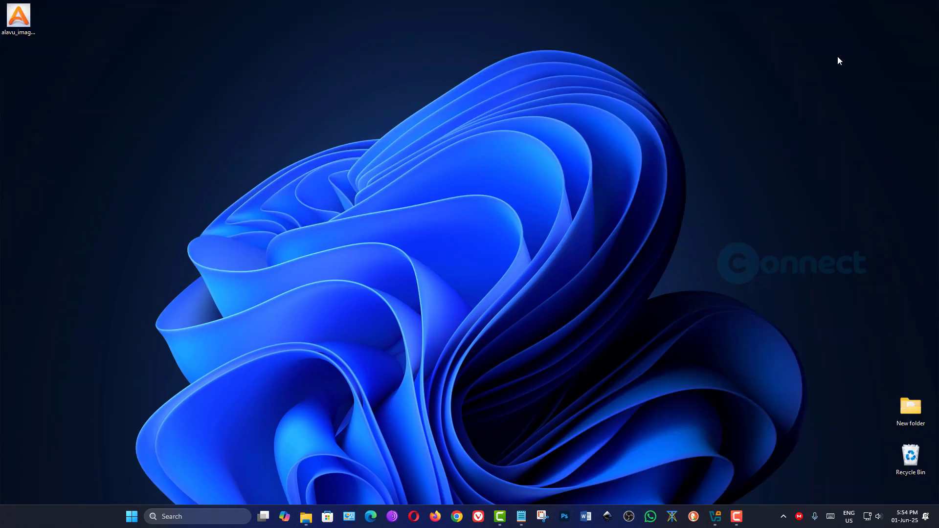
click(715, 517)
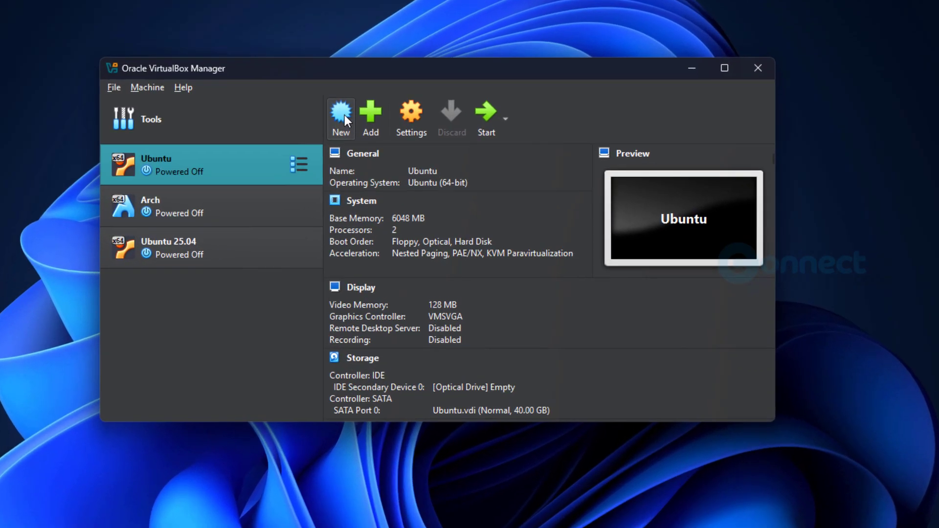
click(344, 119)
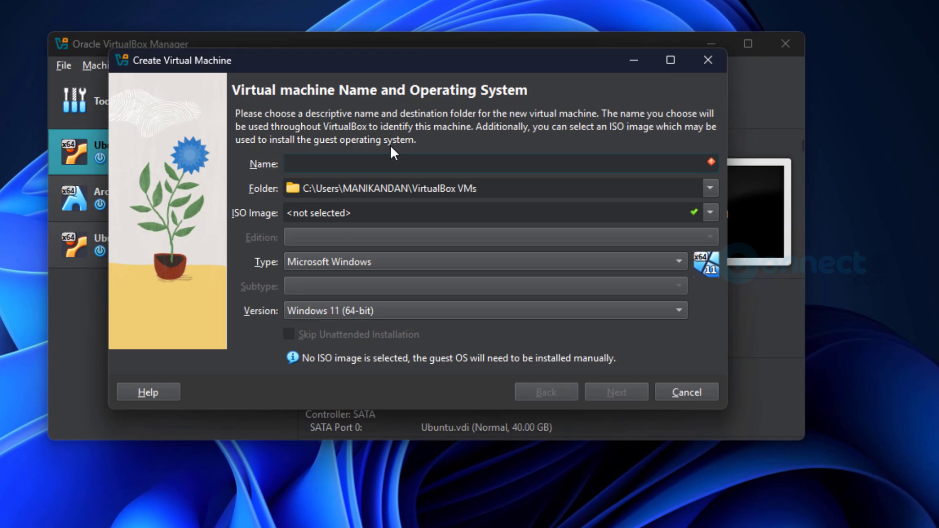
text(AnduinOS)
Step: Set the new machine's folder to Virtual OS on Local Disk (E:)
click(710, 188)
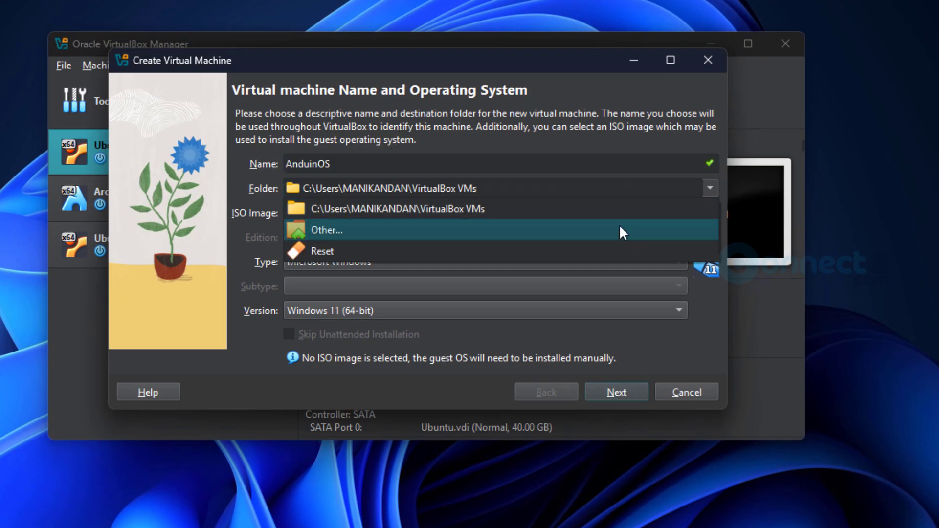
click(619, 231)
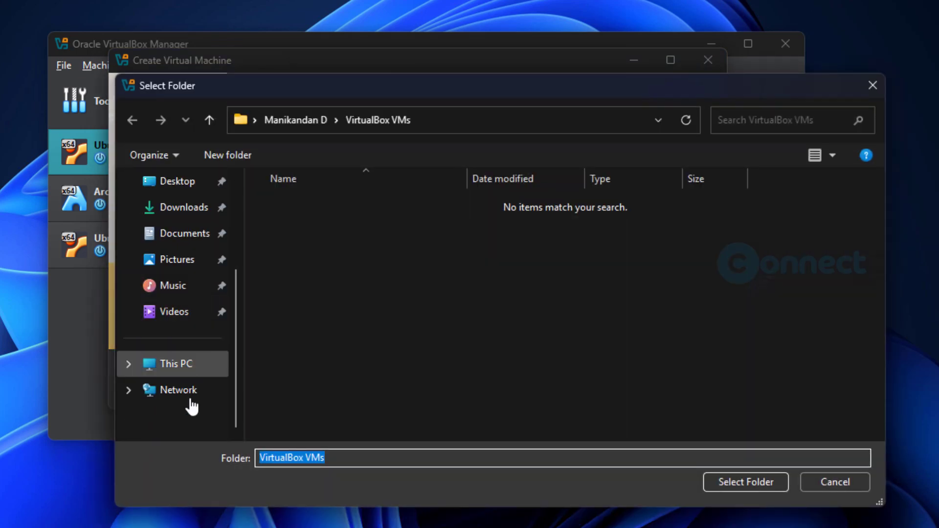
click(214, 363)
double_click(747, 216)
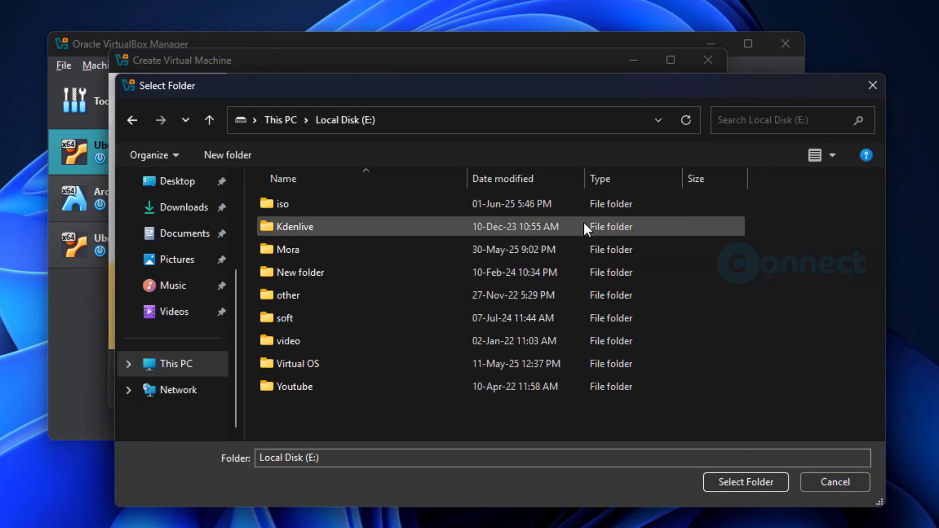
double_click(364, 359)
click(748, 482)
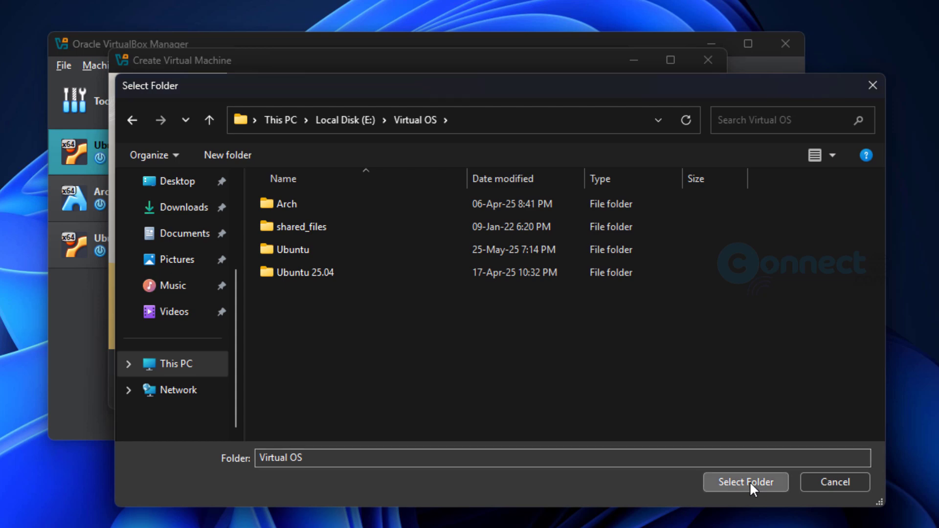
Step: Choose AnduinOS-1.3.1-en_US.iso from E:\iso as the ISO image and continue to the hardware settings
click(710, 213)
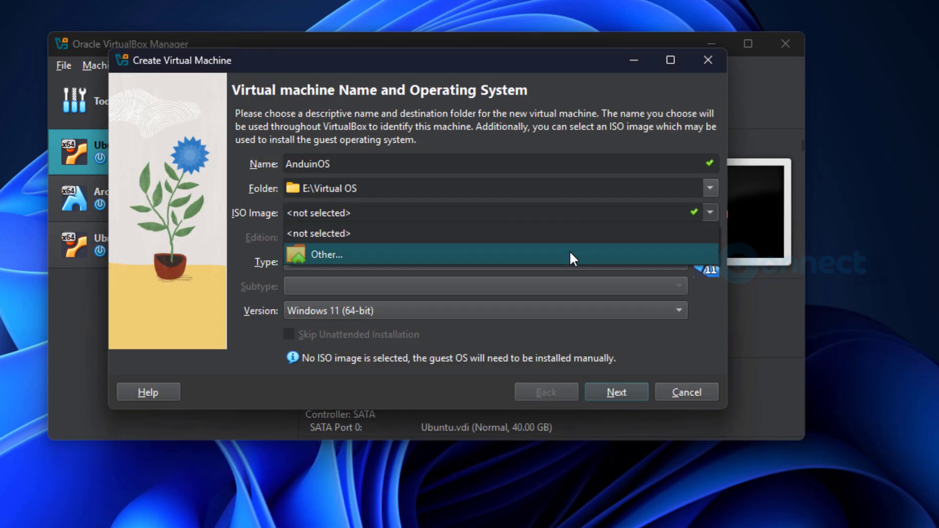
click(570, 252)
click(308, 227)
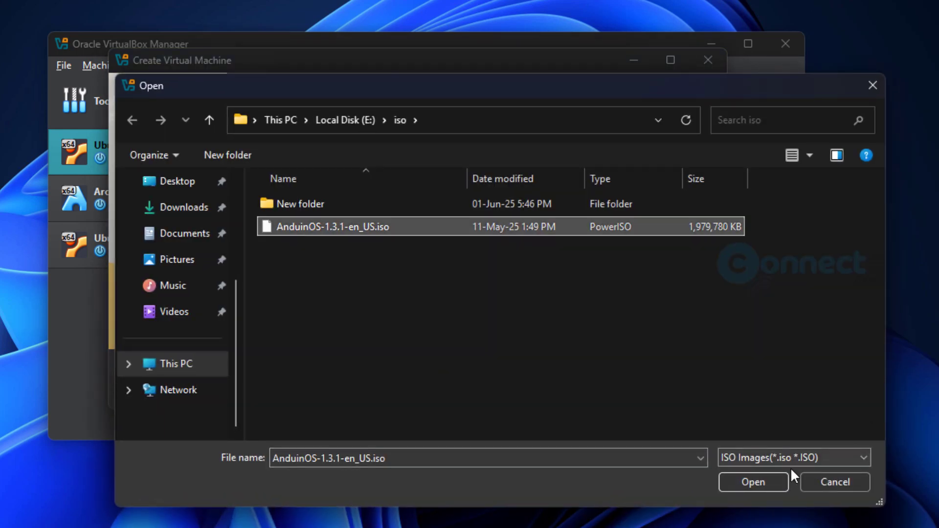
click(771, 484)
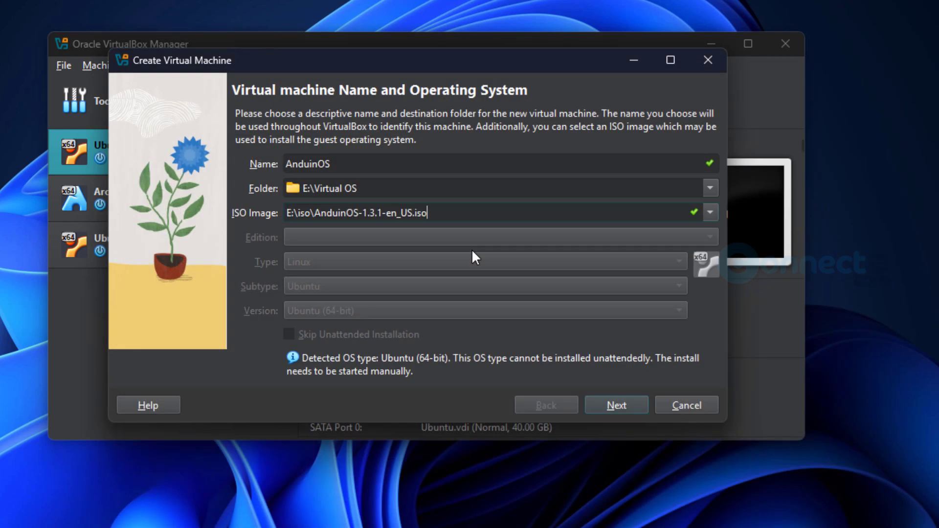
click(619, 405)
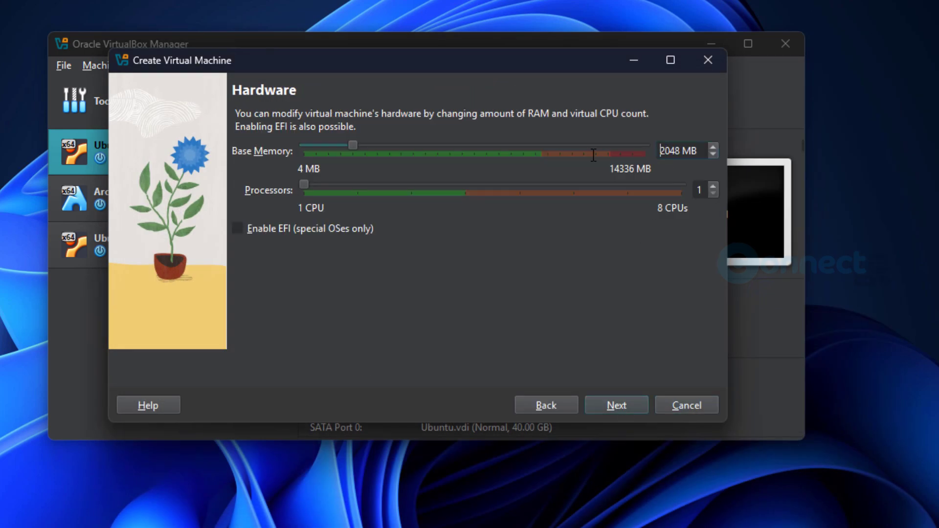
Step: Give the machine 4048 MB of base memory and 2 processors, and continue to the hard disk settings
drag(664, 156, 647, 156)
text(4)
drag(306, 185, 374, 187)
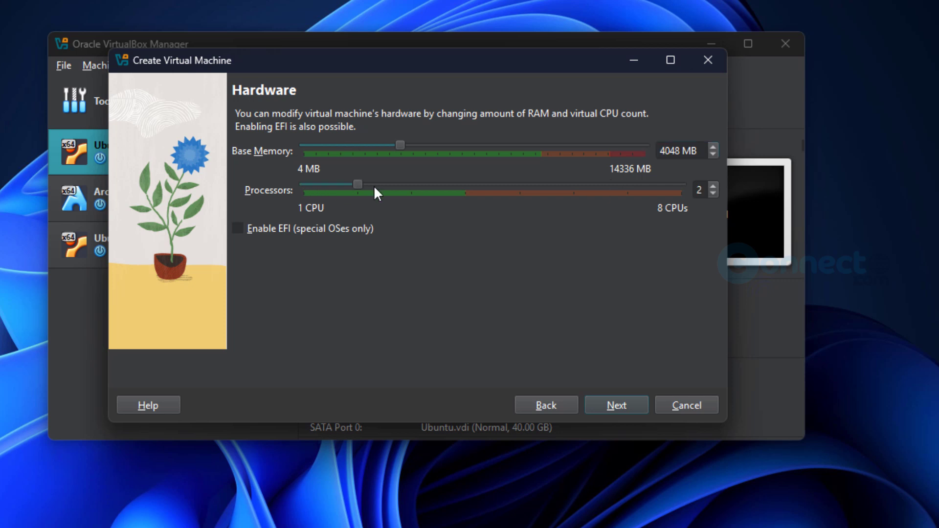
click(636, 409)
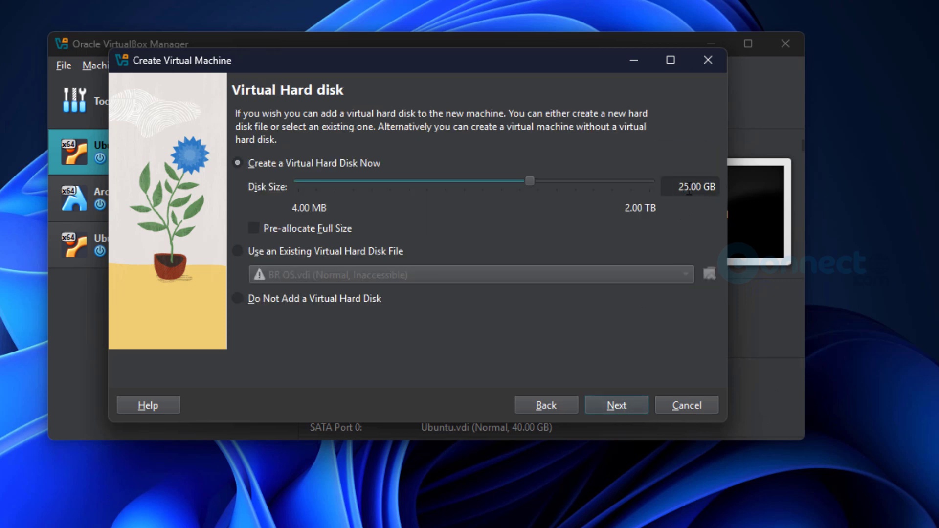
Step: Set the new virtual hard disk's size to 34 GB and finish creating the machine
drag(687, 186, 620, 184)
text(34)
click(621, 408)
click(621, 408)
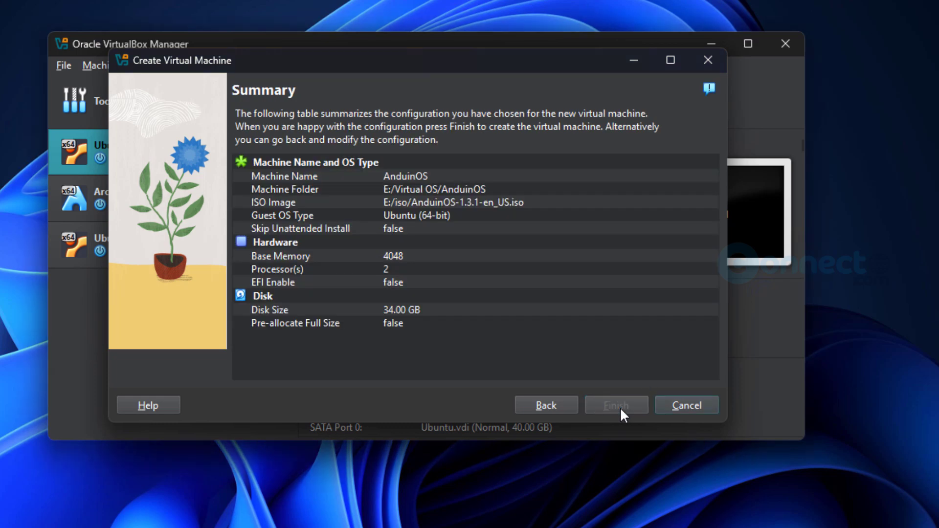
Step: Open the AnduinOS machine's settings and examine the basic and expert views and the motherboard and processor options
right_click(191, 277)
click(227, 291)
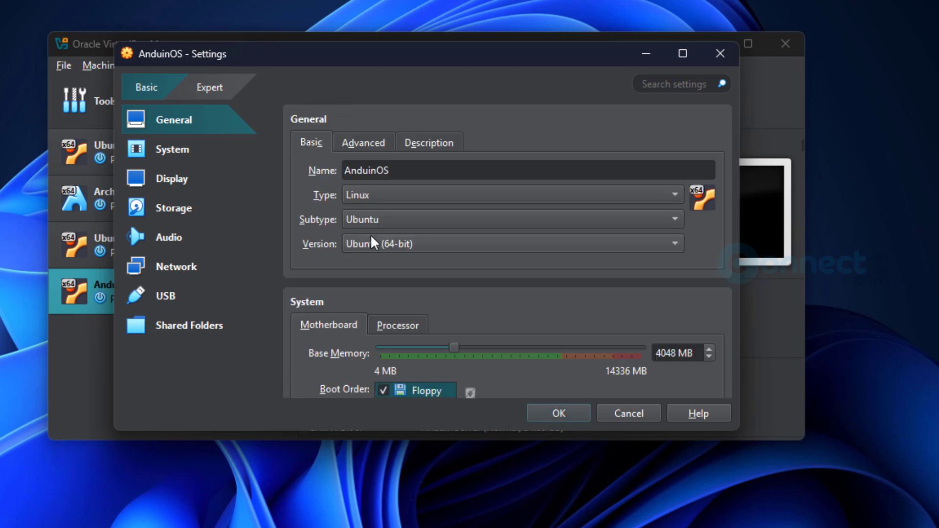
click(205, 89)
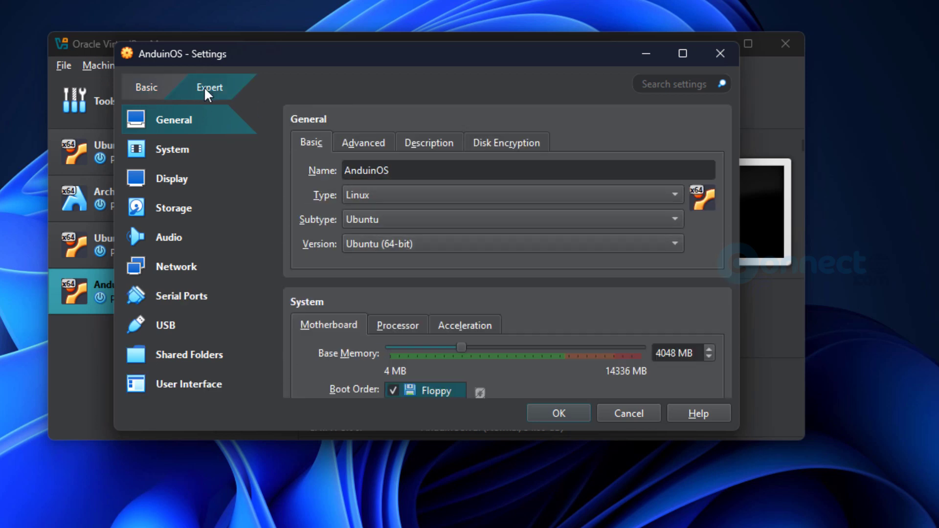
click(159, 89)
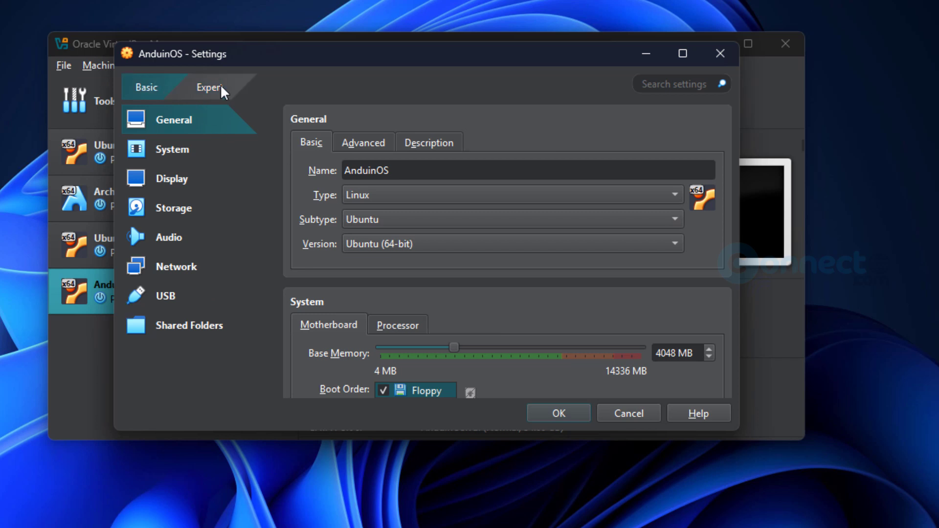
click(221, 89)
click(155, 91)
click(184, 152)
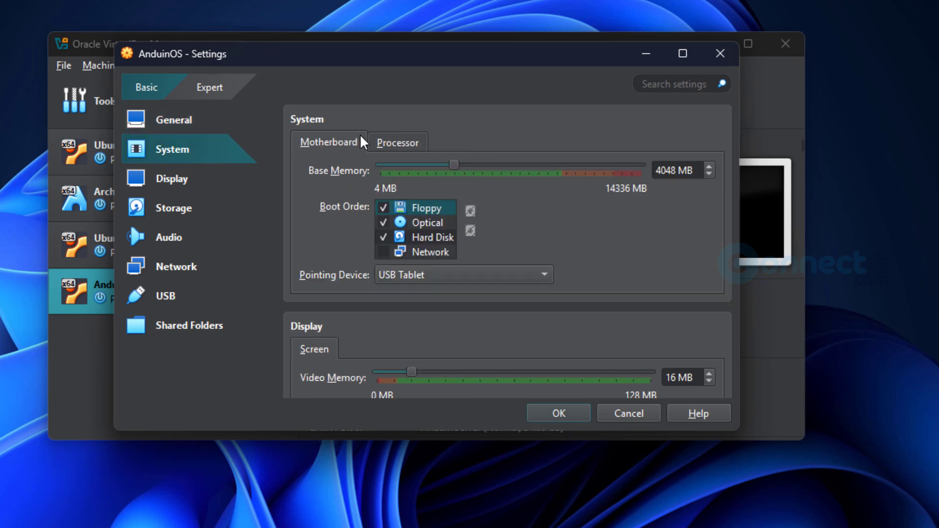
click(400, 144)
Step: Raise the machine's video memory to 128 MB and save the settings
click(177, 180)
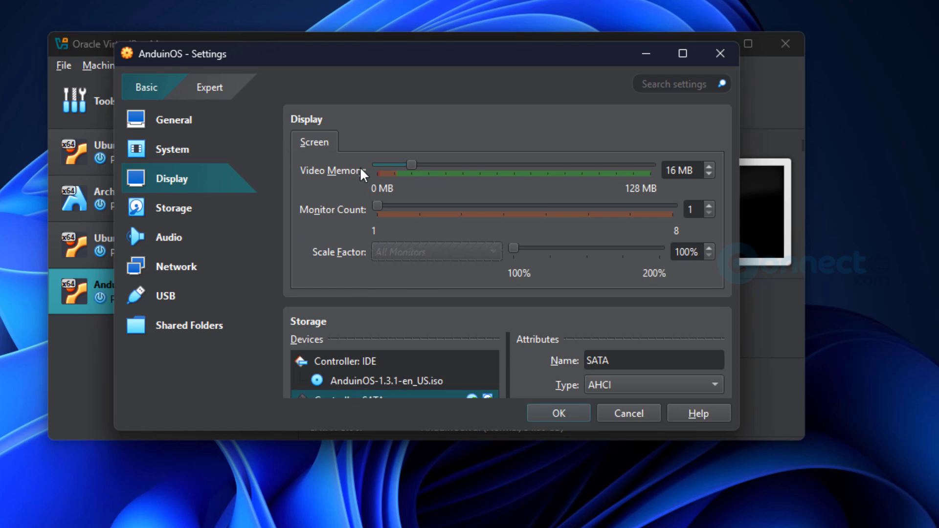
drag(411, 165, 665, 168)
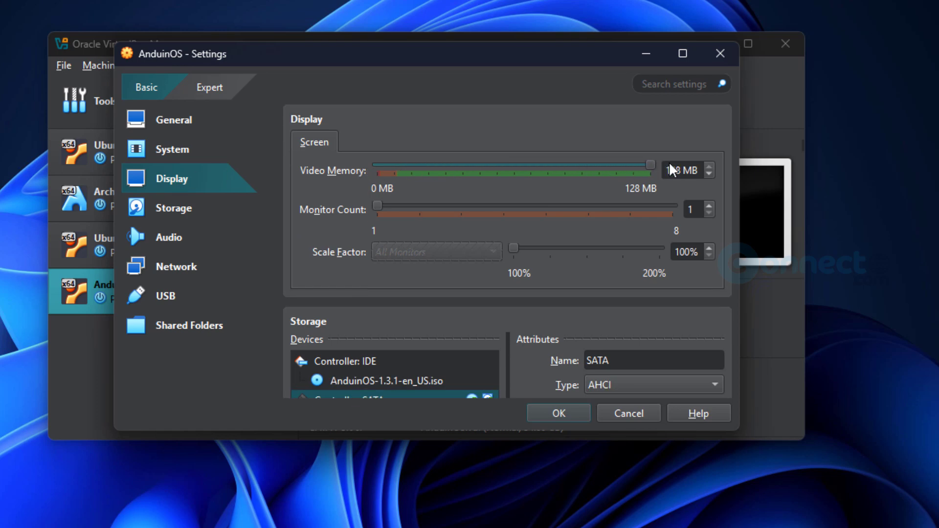
click(561, 414)
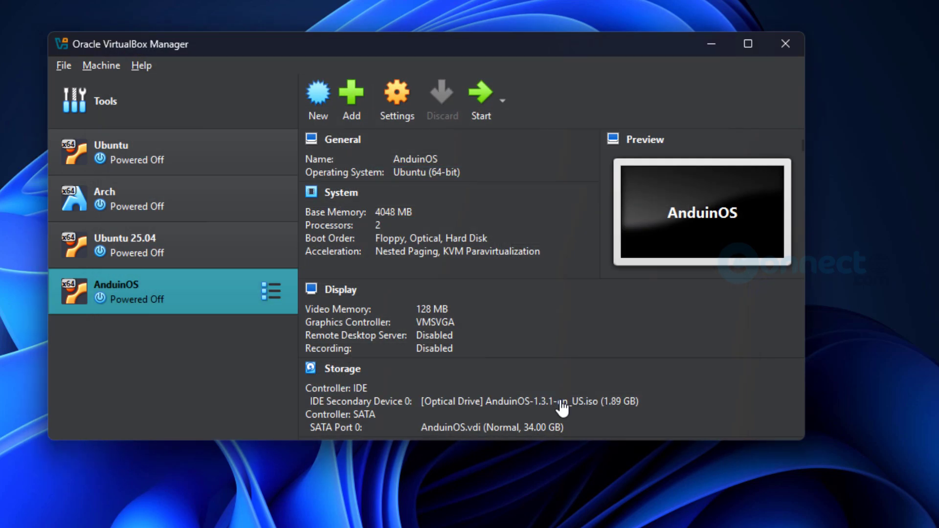
Step: Start the AnduinOS machine, dismiss the keyboard capture notice and boot "Try and Install AnduinOS"
click(480, 100)
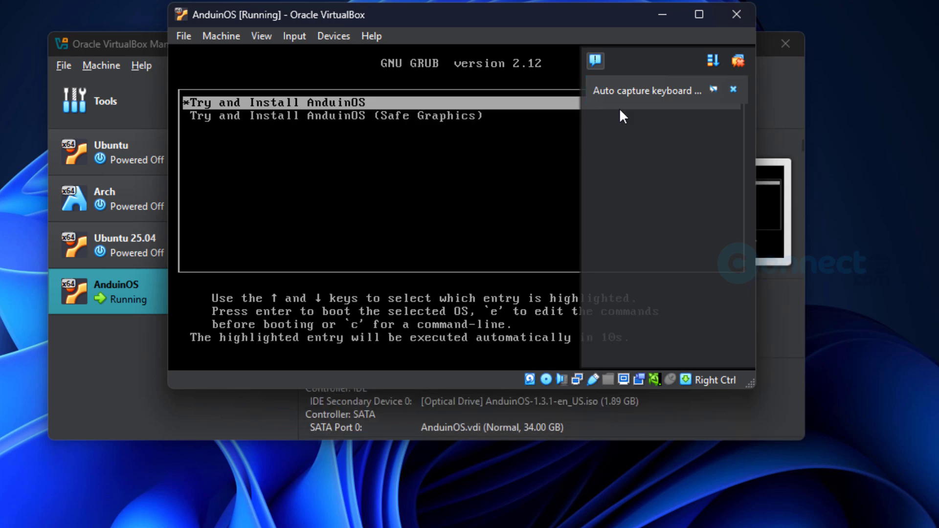
click(732, 90)
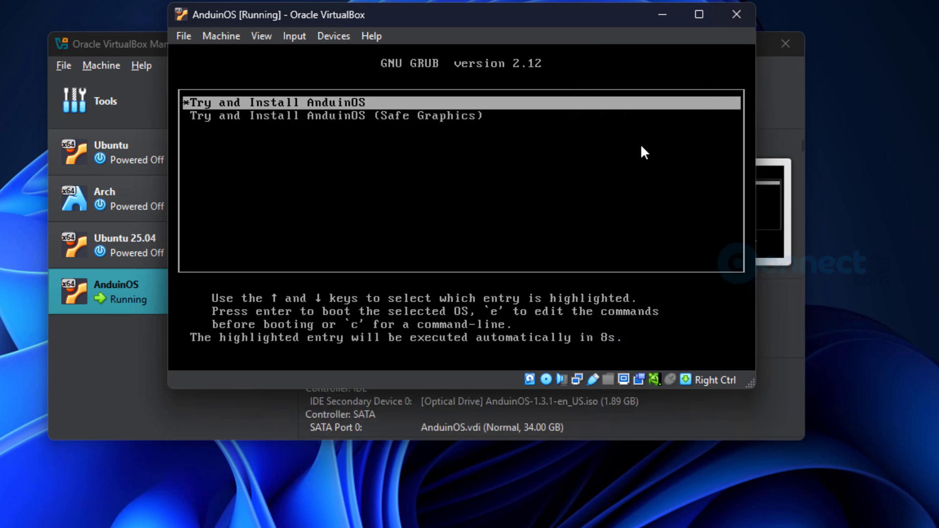
key(Return)
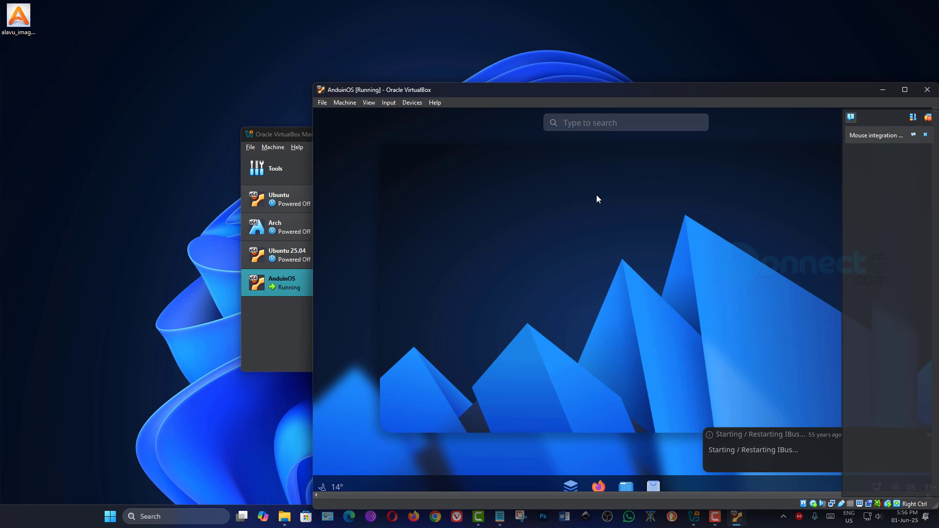
Step: Exit the live session's overview, dismiss the mouse integration notice and move the machine window fully into view
key(Escape)
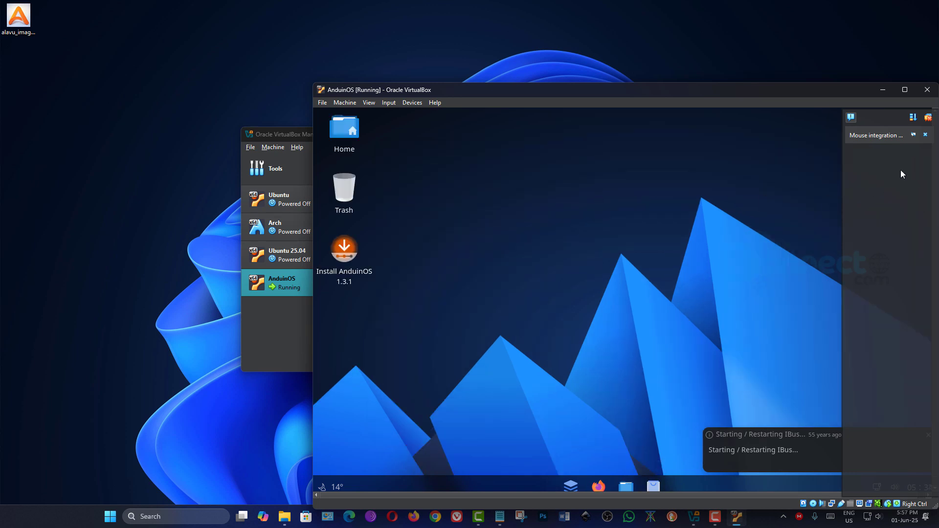
click(925, 135)
drag(656, 93, 506, 45)
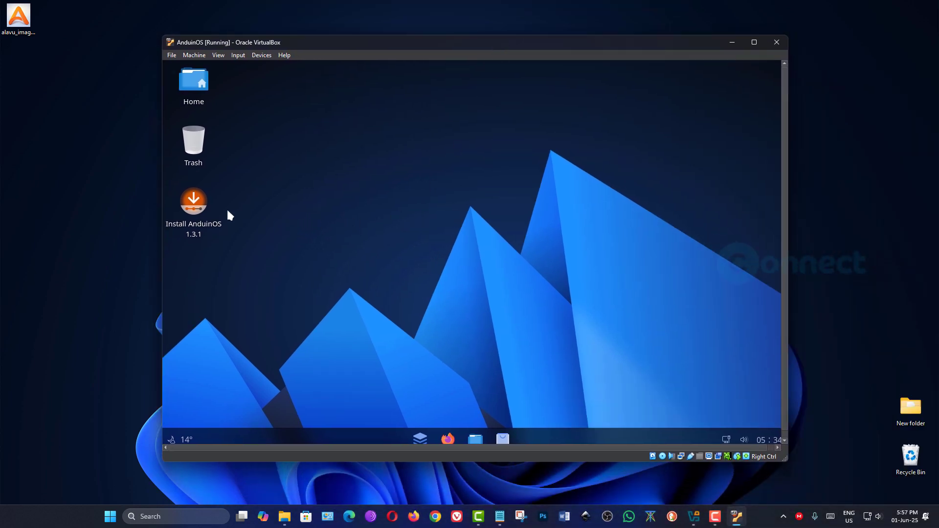
Step: Launch the AnduinOS 1.3.1 installer and accept English as the language and English (US) as the keyboard layout
click(201, 203)
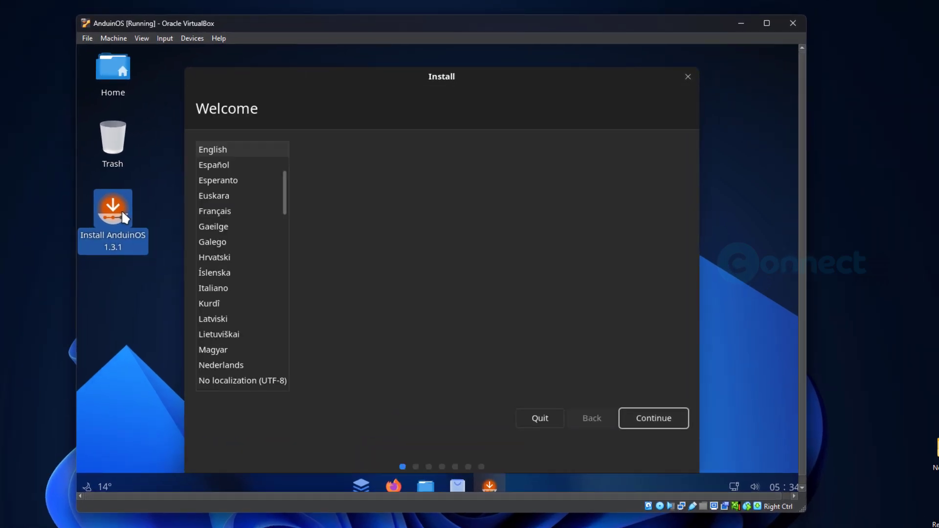
click(673, 418)
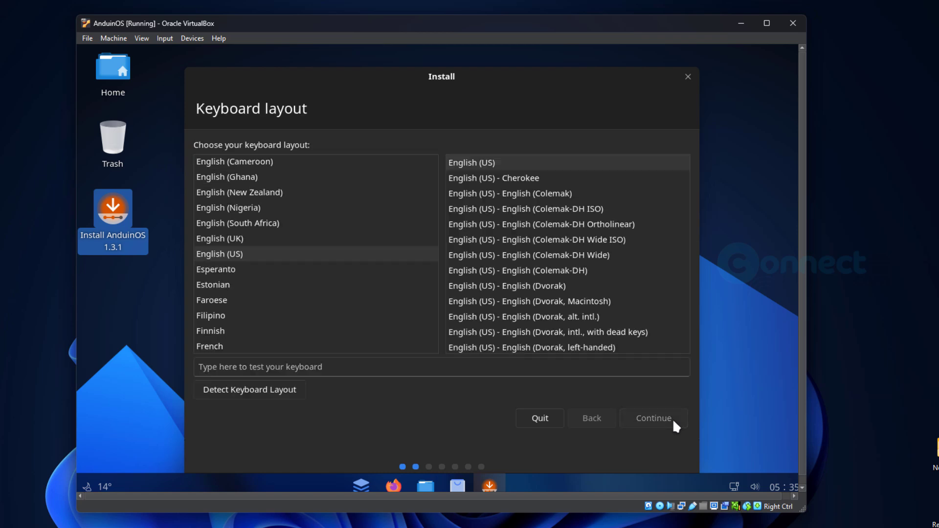
click(665, 417)
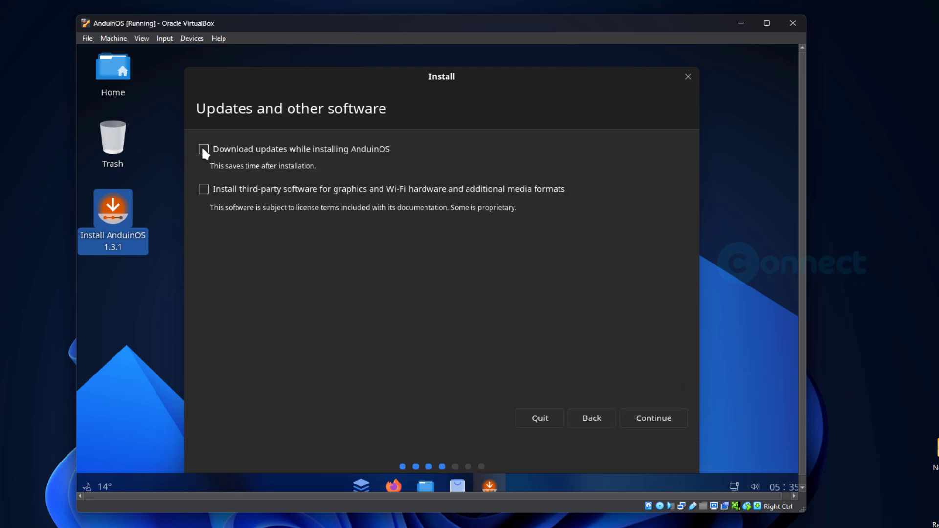
Step: Install AnduinOS with the option to erase the disk, confirm writing the disk changes, and accept Kolkata as the location
click(673, 417)
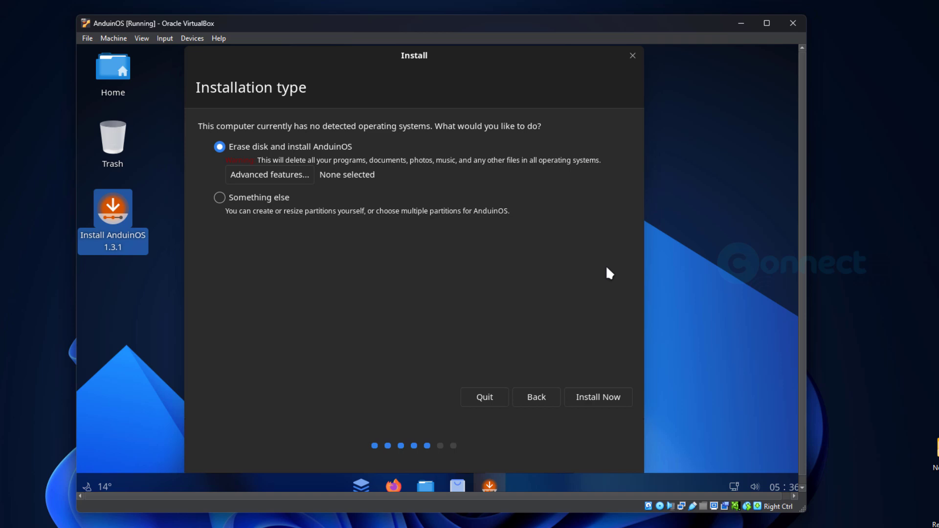
click(600, 393)
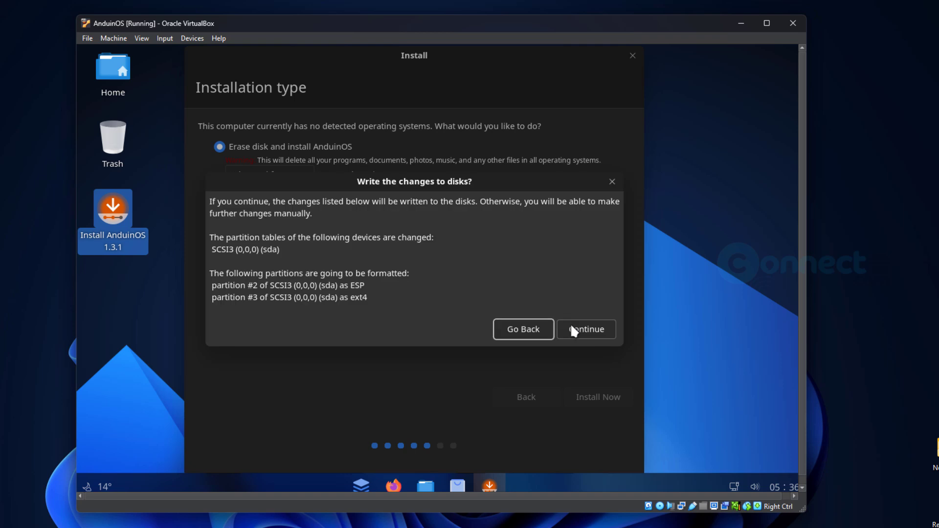
click(571, 326)
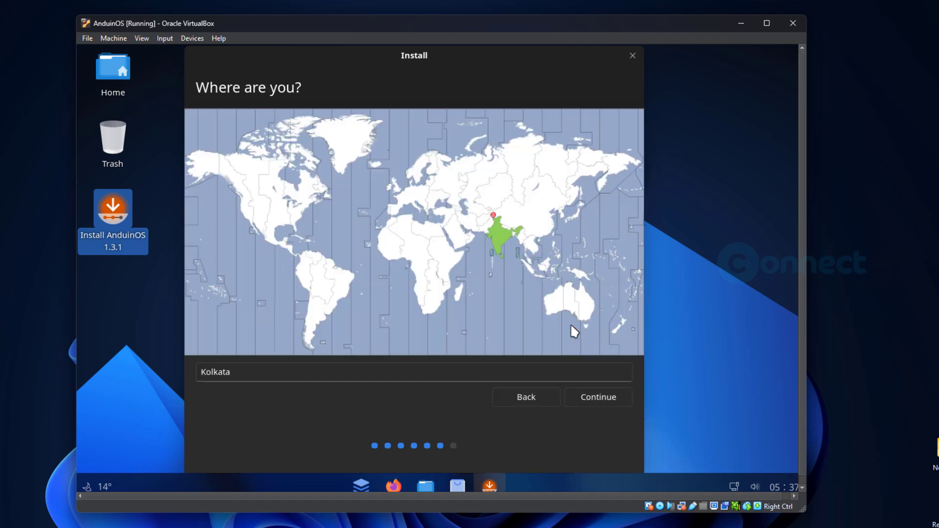
click(599, 396)
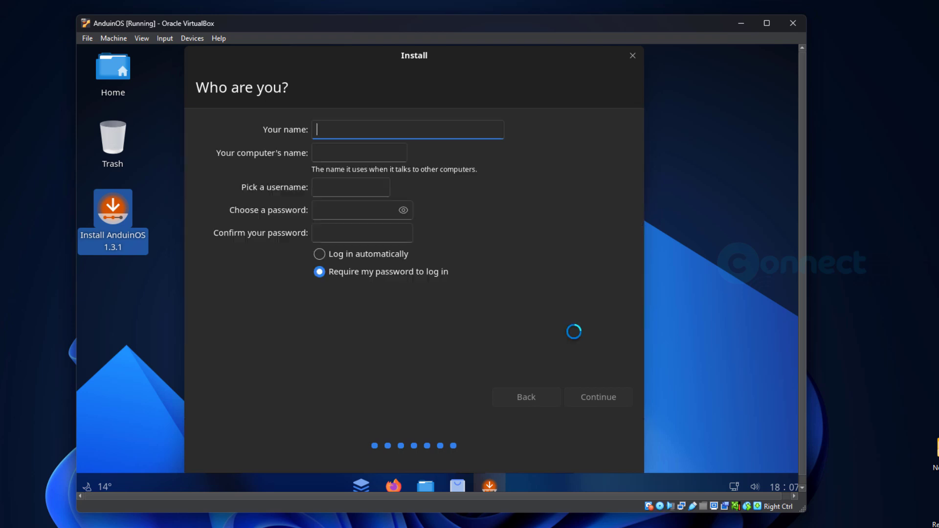
Step: Enter the user's name, set the computer's name to cconnectwww and keep the suggested username
text(Manikand)
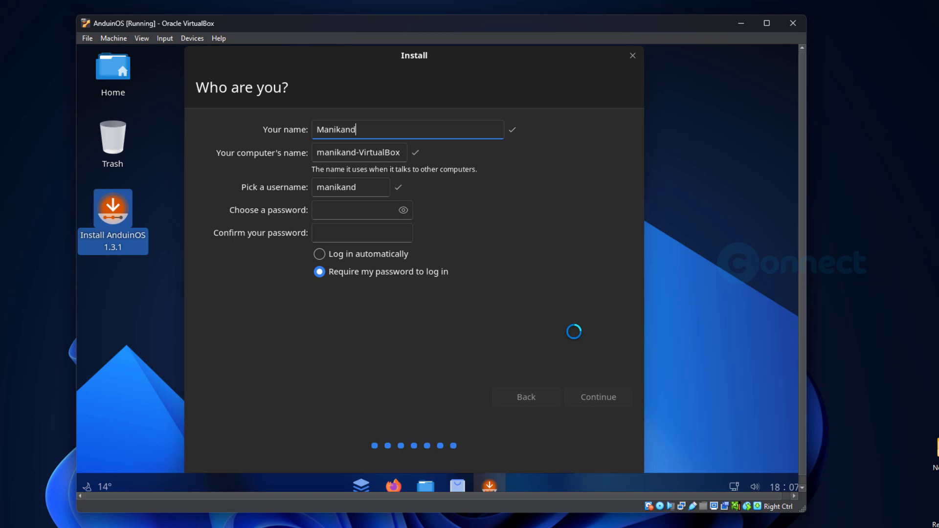
text(an)
key(Tab)
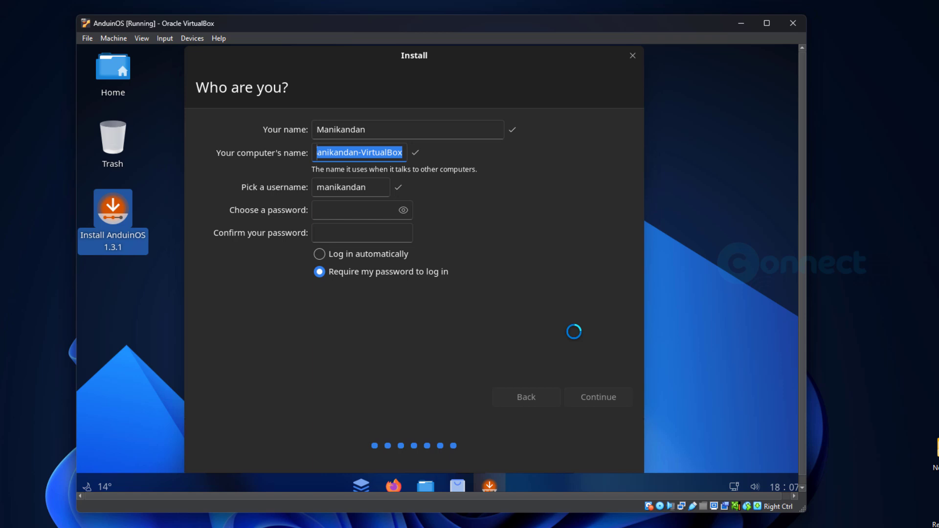
text(cc)
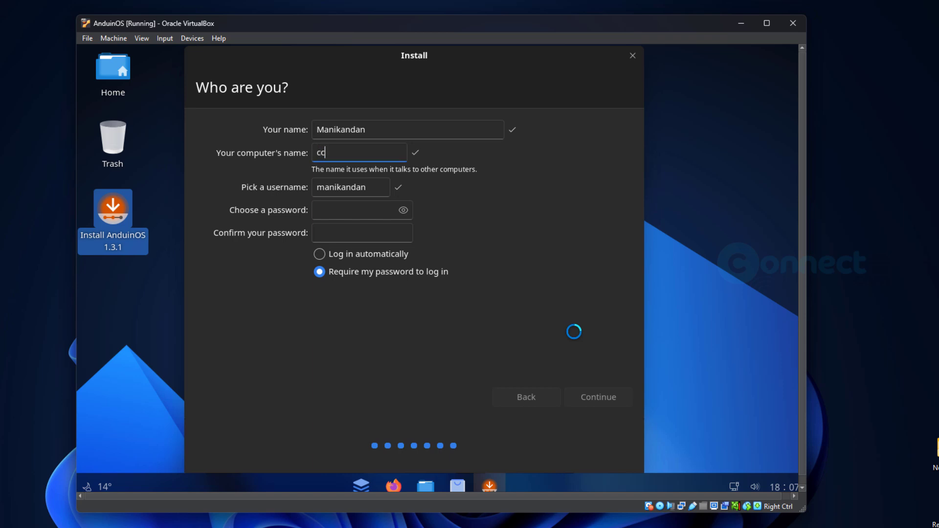
text(onnectwww)
key(Tab)
key(Tab)
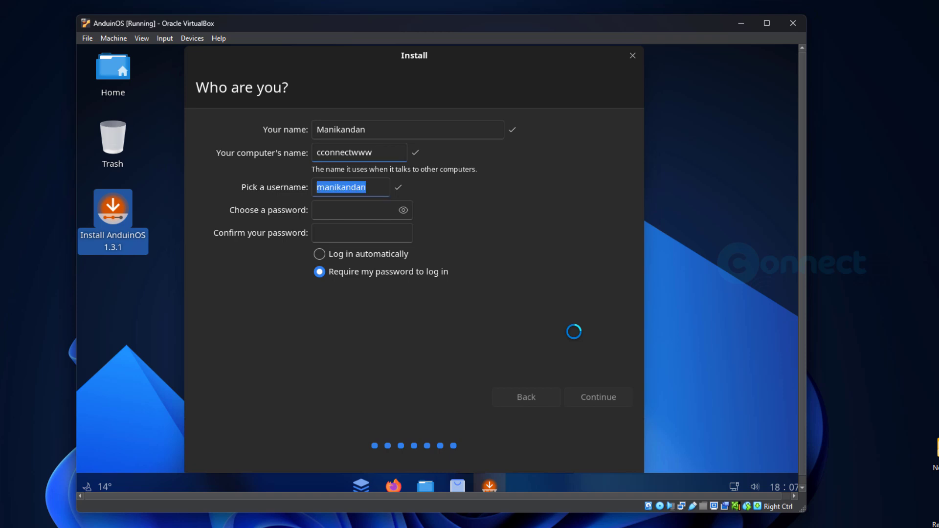
Step: Enter and confirm the account password, choose to log in automatically, and continue the installation
text(***)
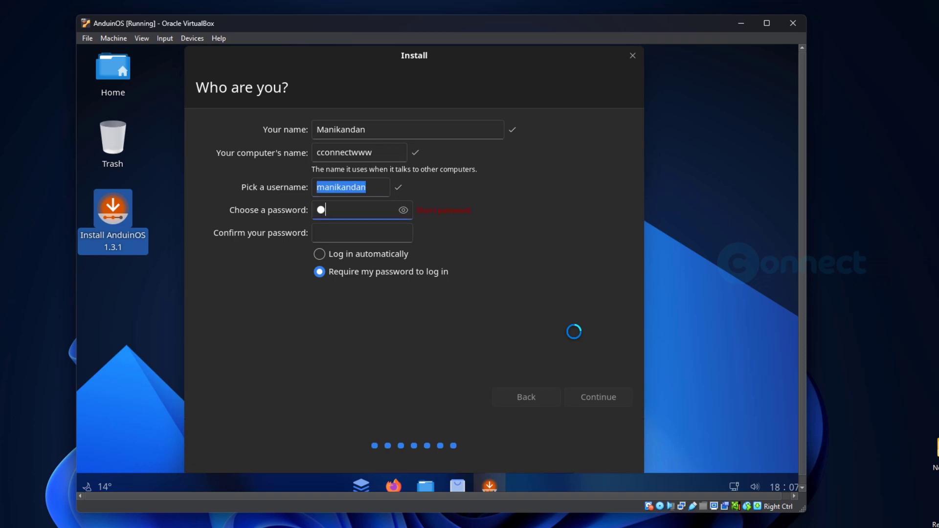
text(*****)
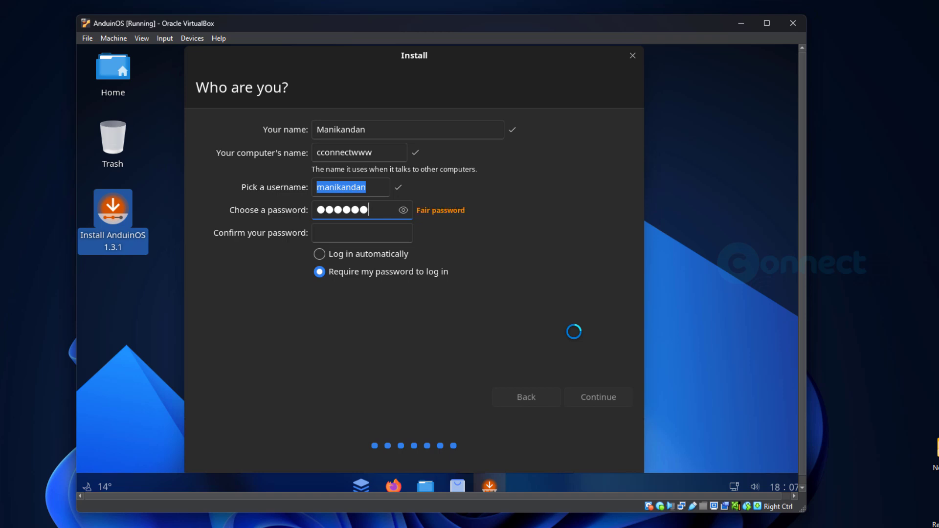
key(Tab)
text(****)
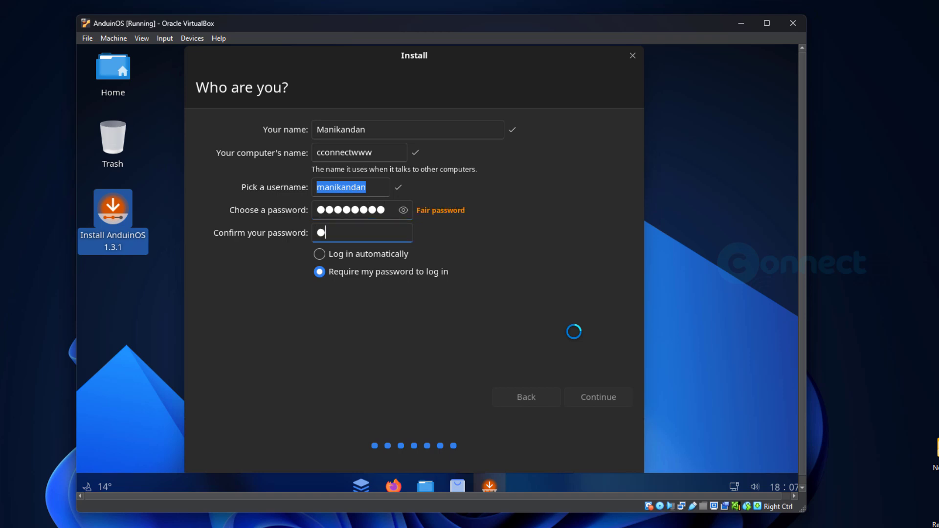
text(****)
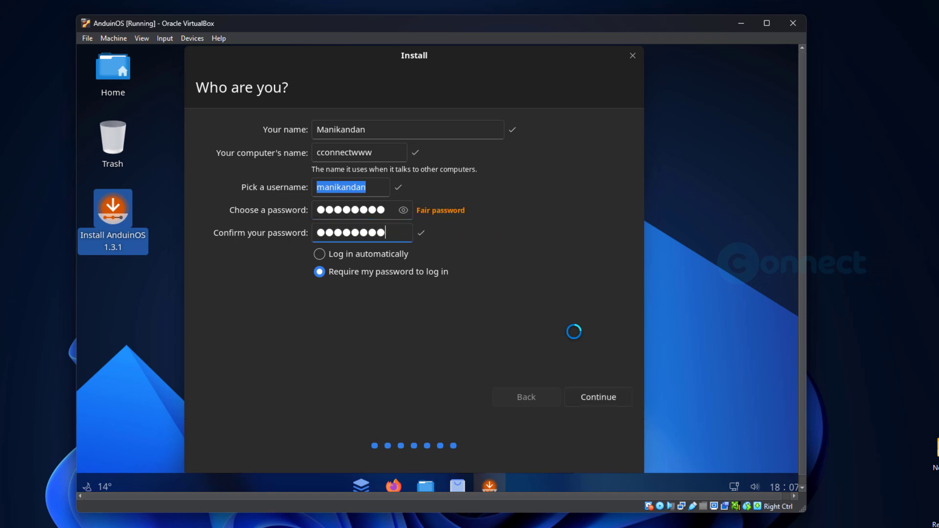
click(320, 254)
click(611, 391)
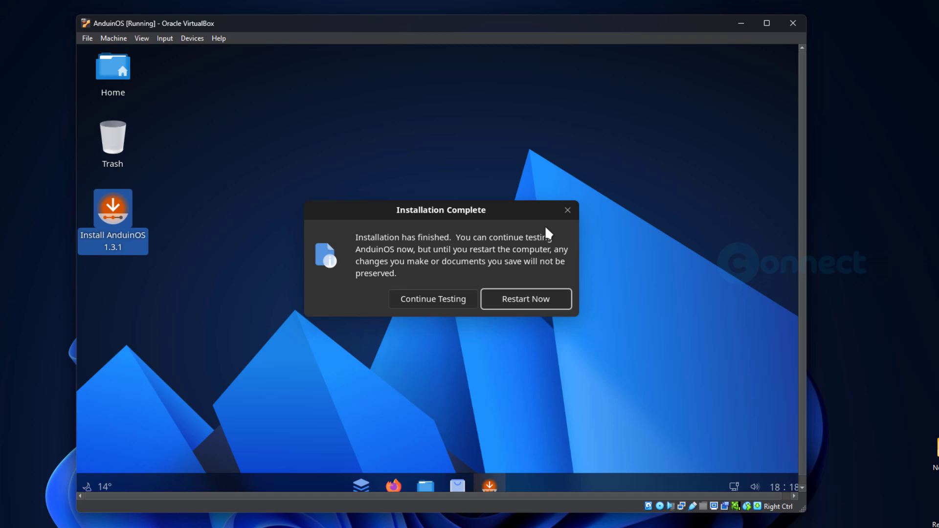
Step: Restart the machine after the installation, check that its optical drive holds no disk, and continue the reboot
click(526, 299)
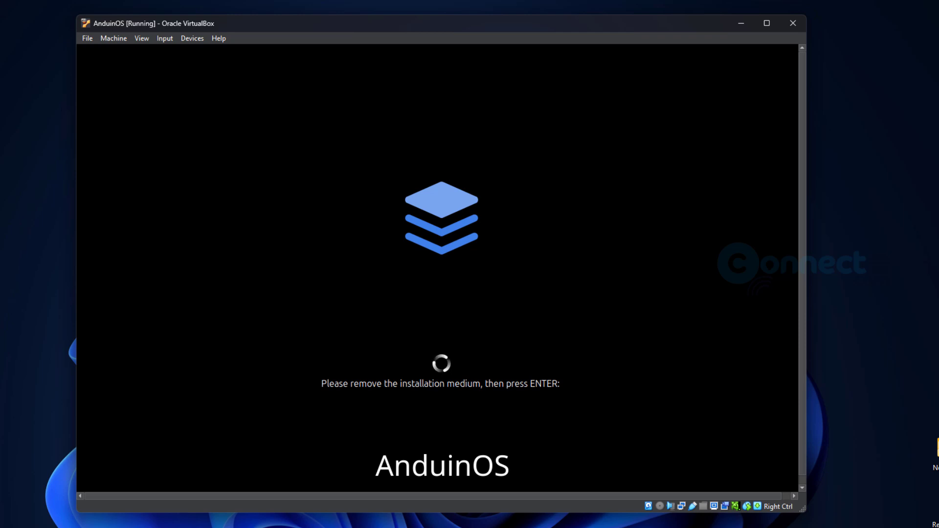
click(194, 40)
mouse_move(198, 50)
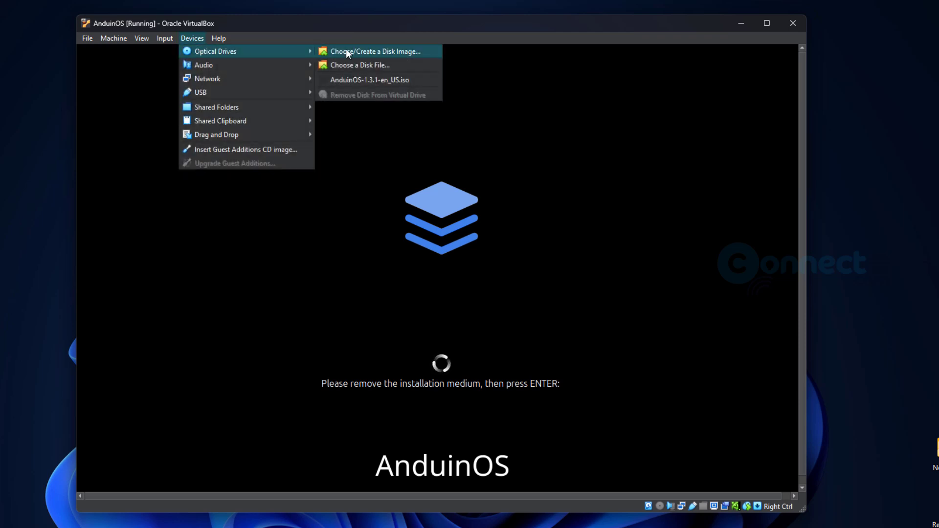
click(545, 25)
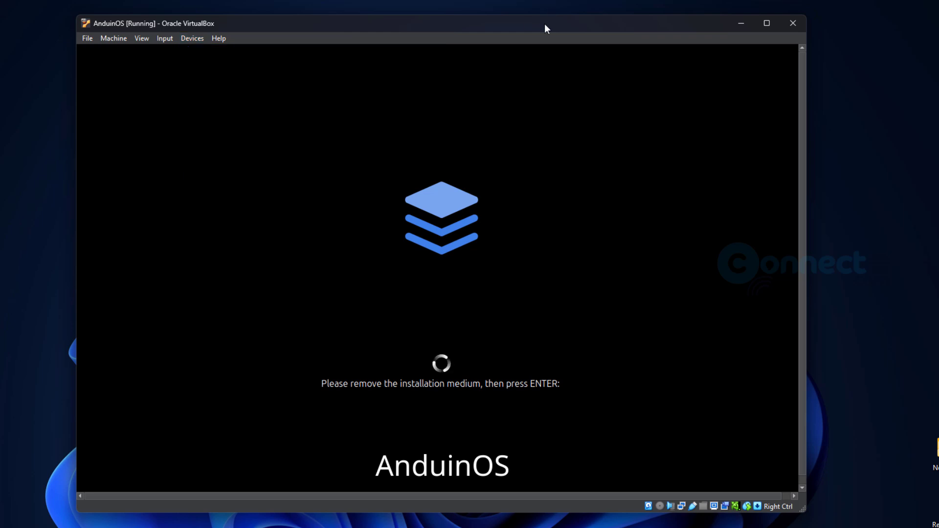
key(Return)
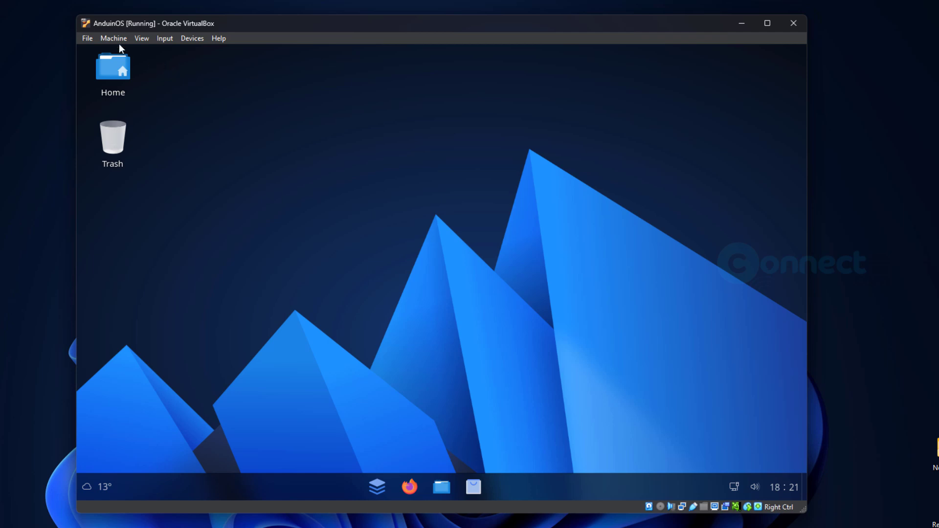
Step: Switch the AnduinOS machine's display to full-screen mode
click(144, 40)
click(146, 50)
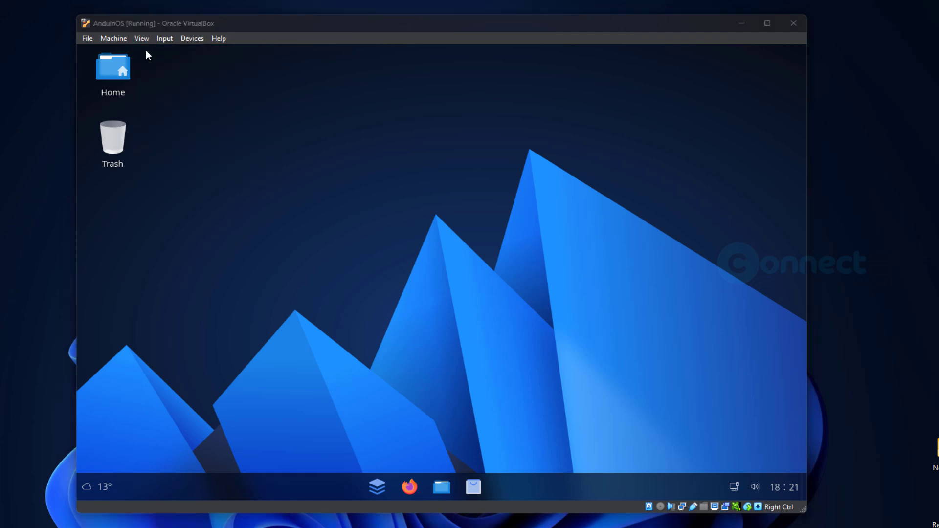
click(416, 319)
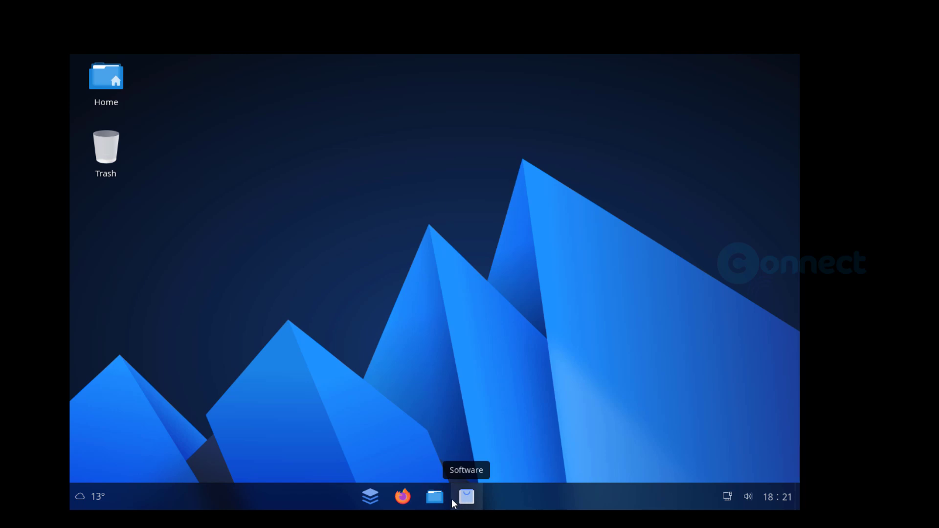
Step: Set the display resolution to 1920 × 1080 (16:9) in the AnduinOS settings, keep the changes and close the settings
click(369, 496)
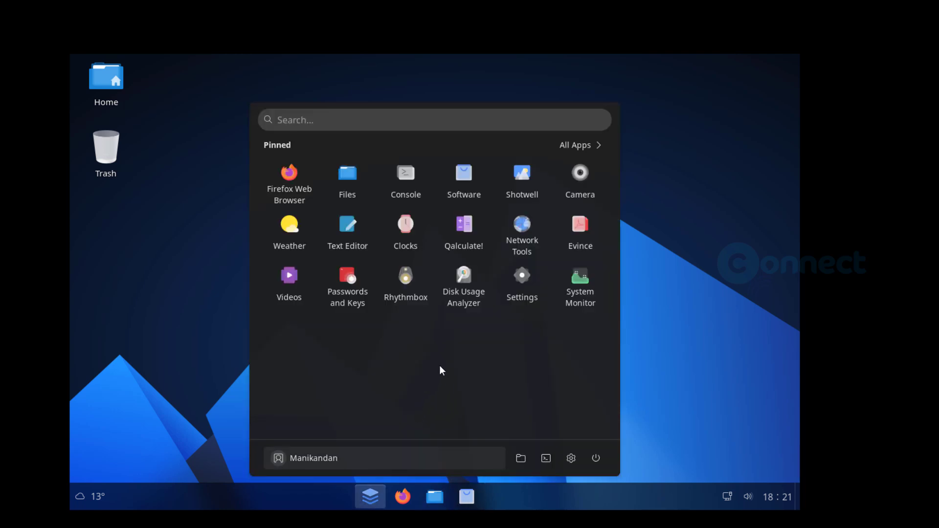
click(516, 283)
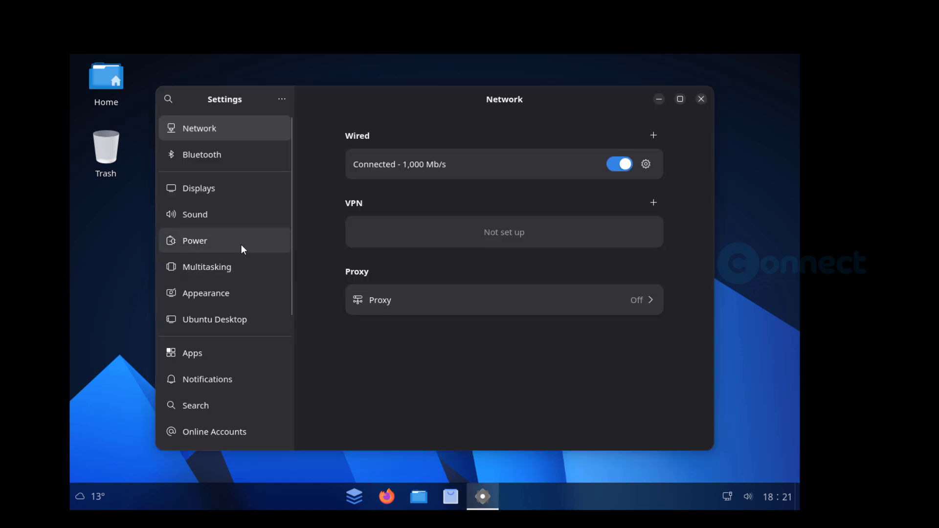
click(219, 187)
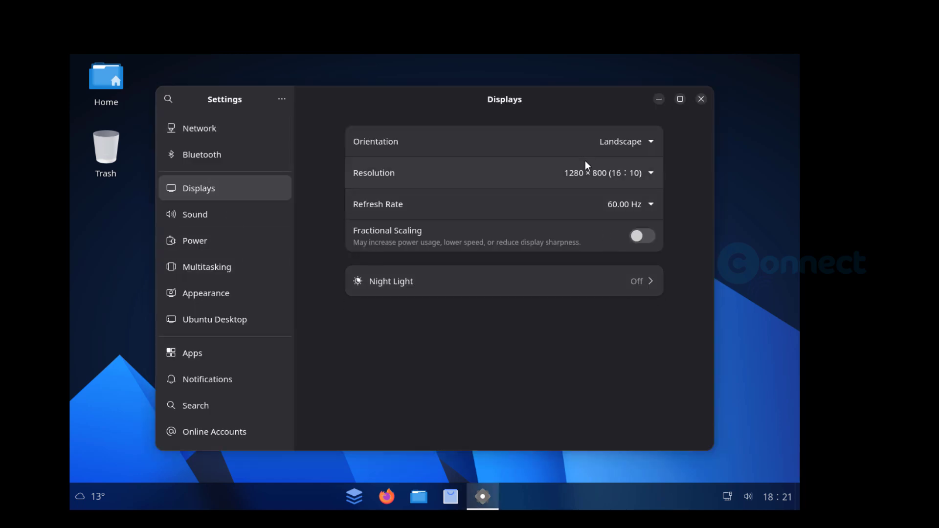
click(575, 178)
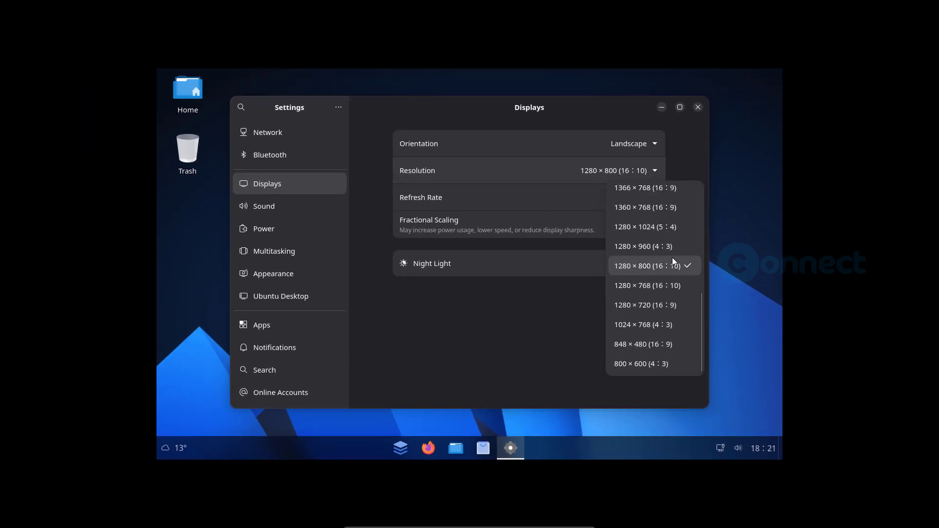
scroll(671, 257, up, 5)
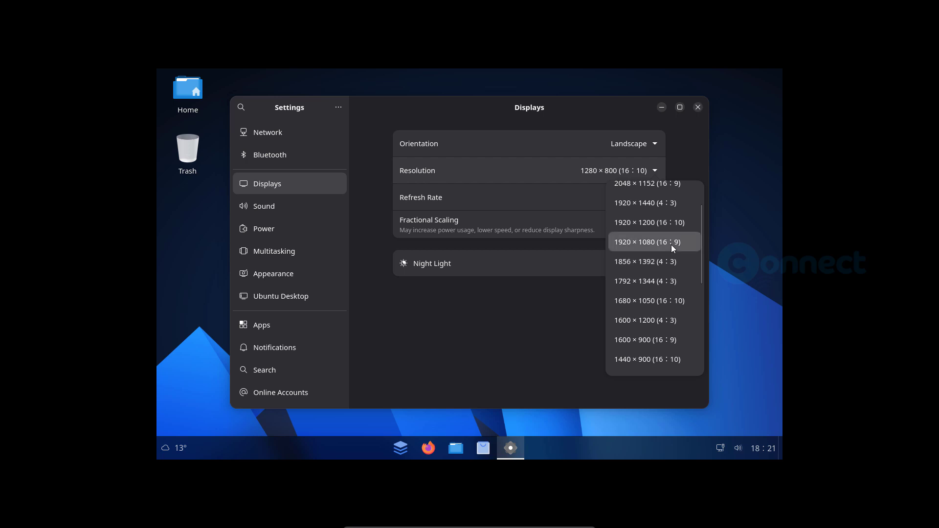
click(671, 242)
click(682, 111)
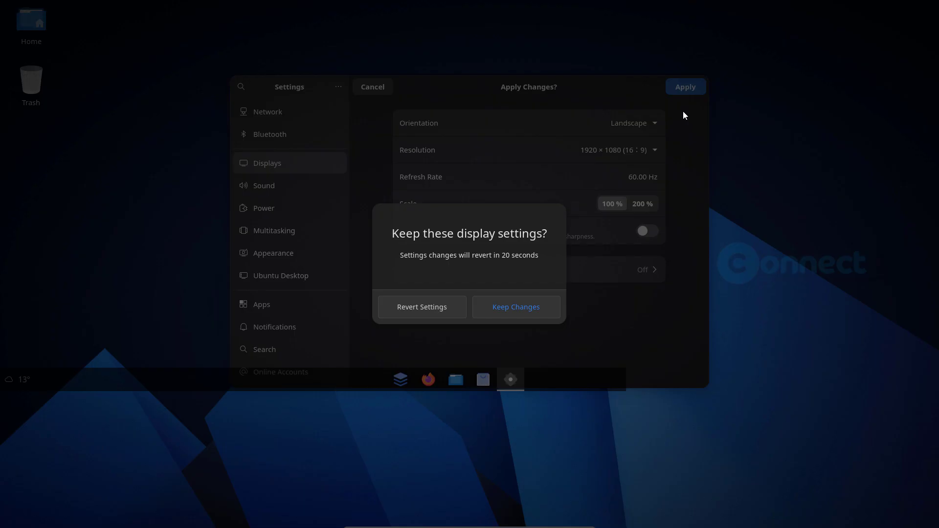
click(508, 308)
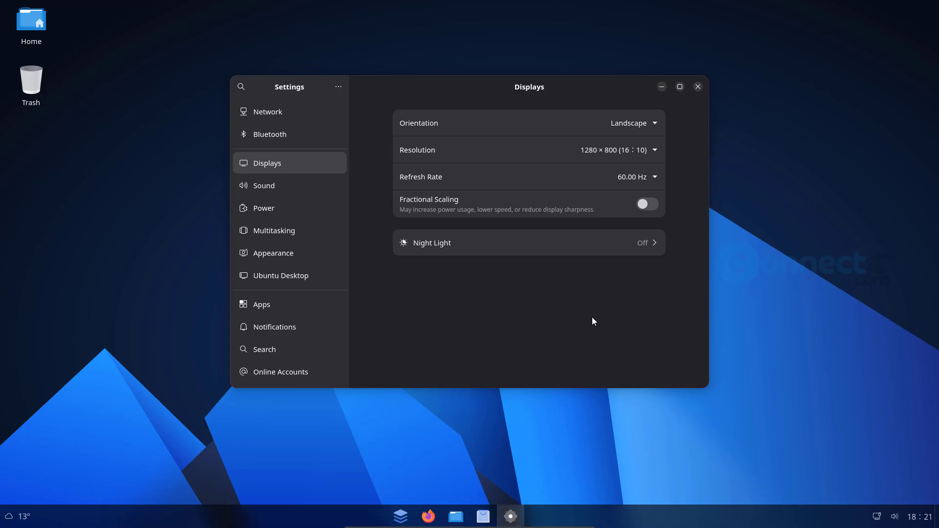
click(697, 87)
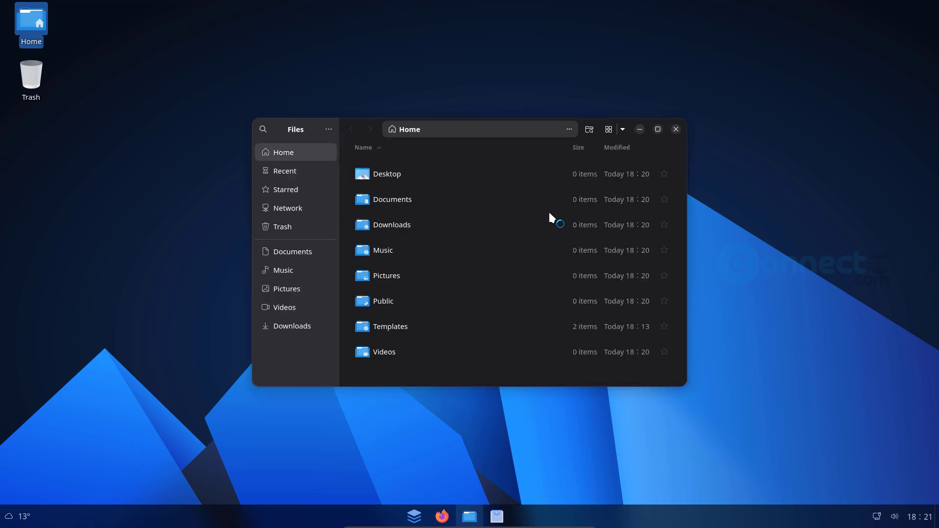
Step: Look into the Pictures folder in Home, close the file manager, and view the list of all installed apps
double_click(390, 277)
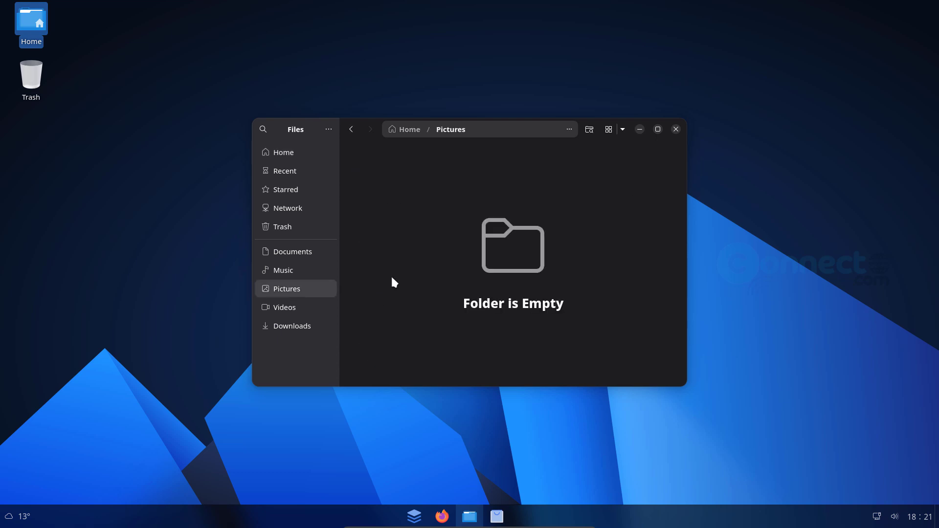
click(676, 128)
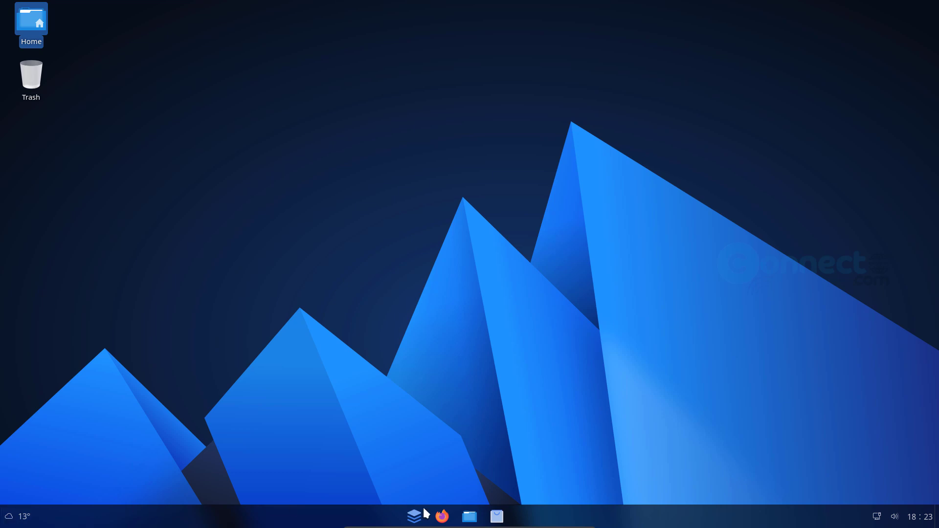
click(414, 517)
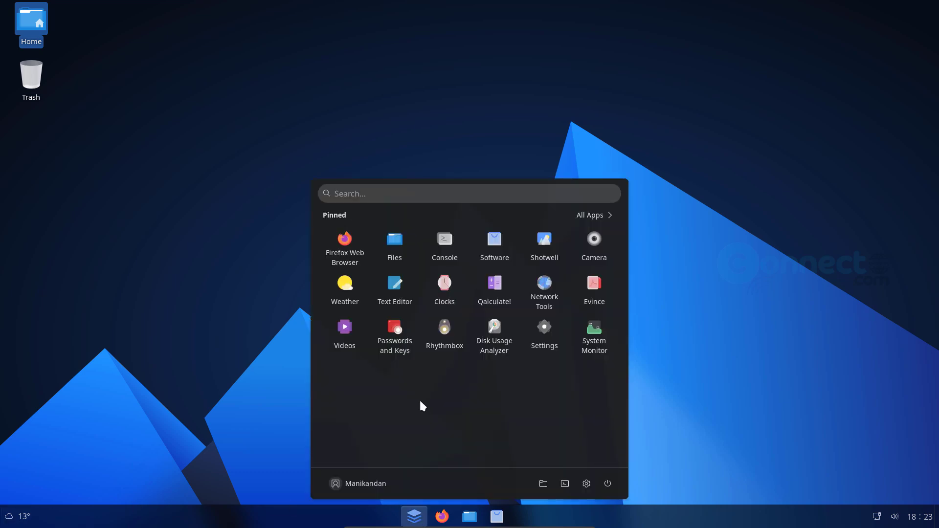
click(598, 216)
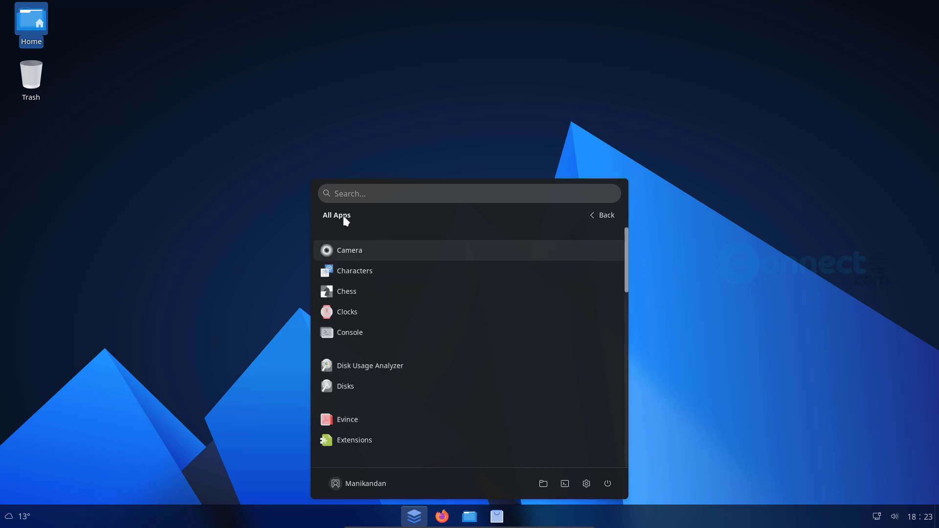
click(609, 219)
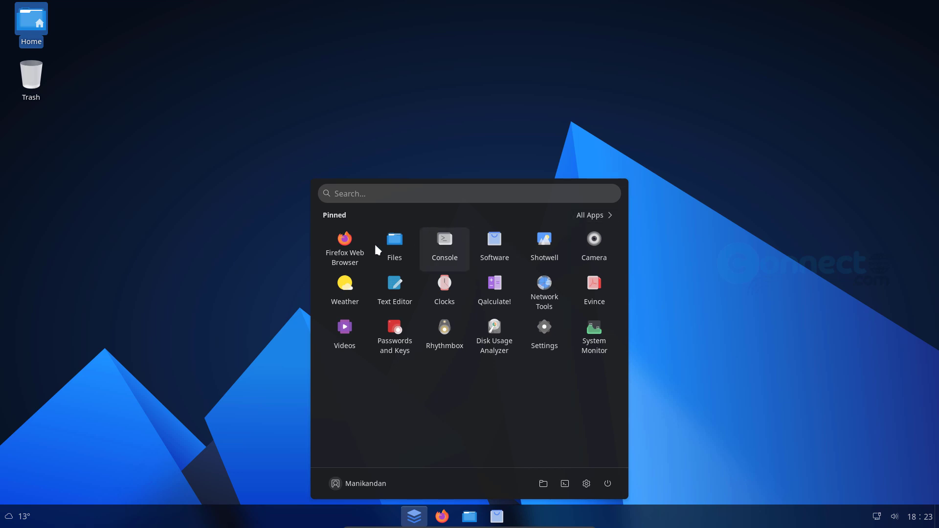
Step: Open the Console for a look and close it, and open the Text Editor
click(446, 251)
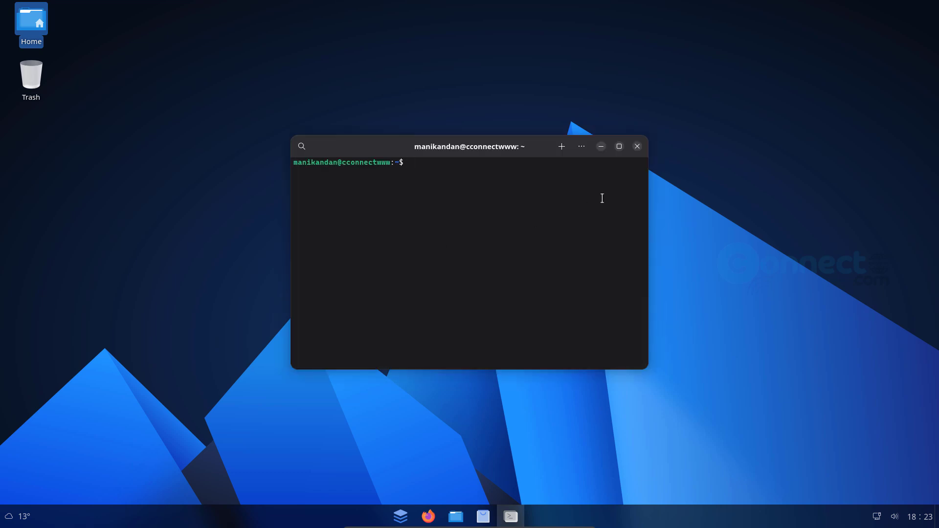
click(636, 146)
click(422, 520)
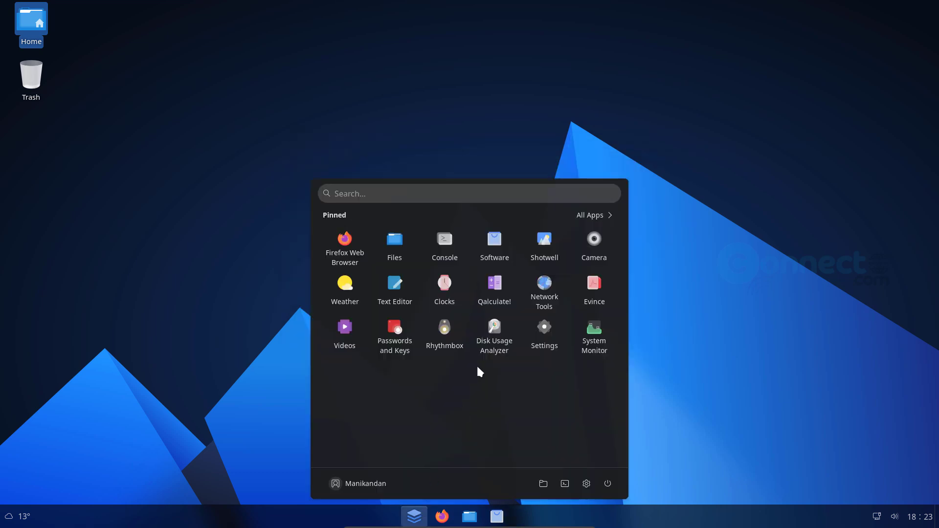
click(401, 292)
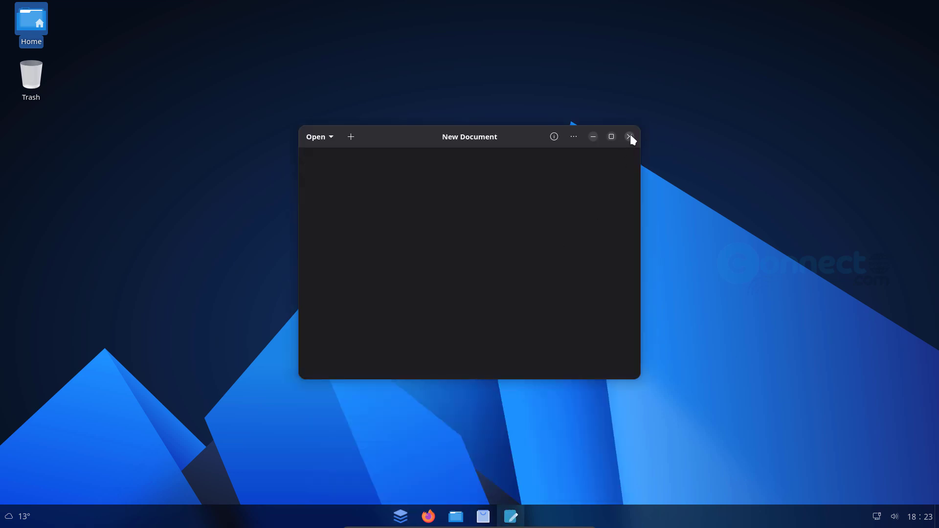
Step: Close the Text Editor and browse the full list of installed apps down to Weather, leaving the list when done
click(629, 137)
click(421, 517)
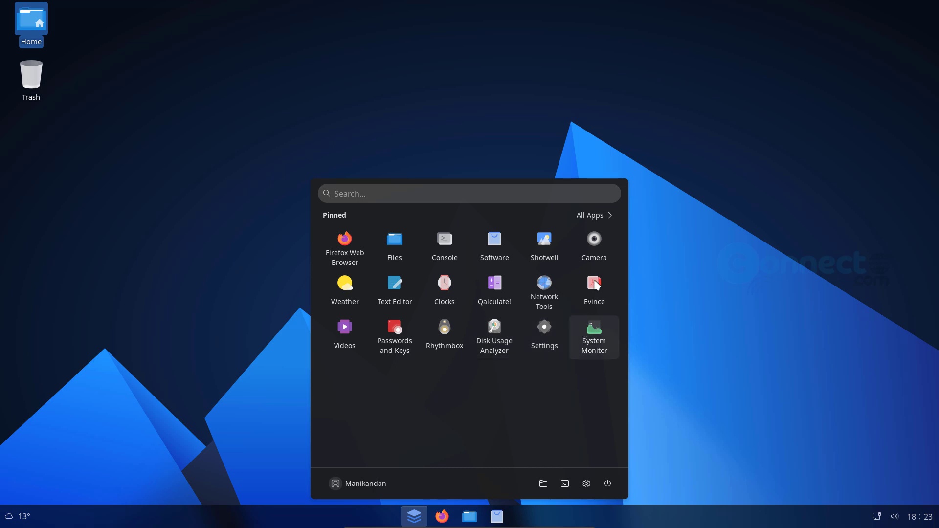
click(599, 219)
scroll(371, 313, down, 5)
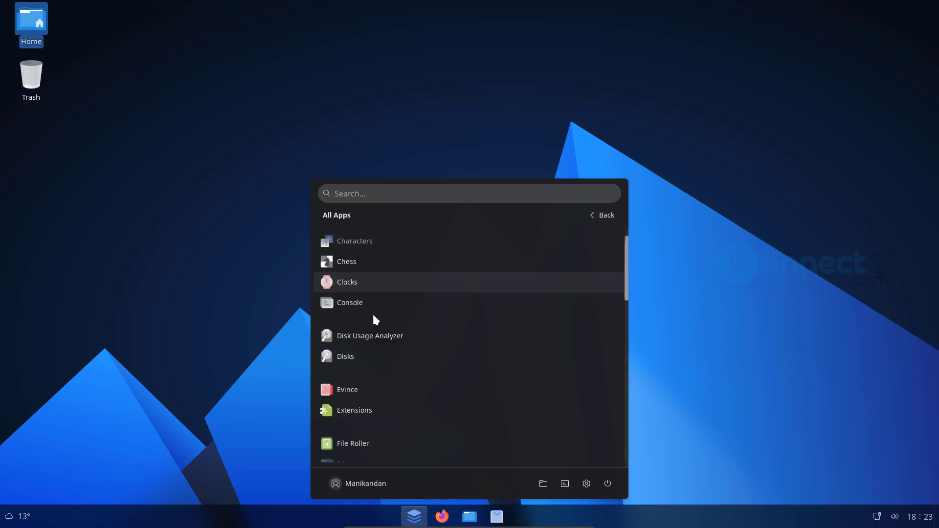
scroll(375, 318, down, 5)
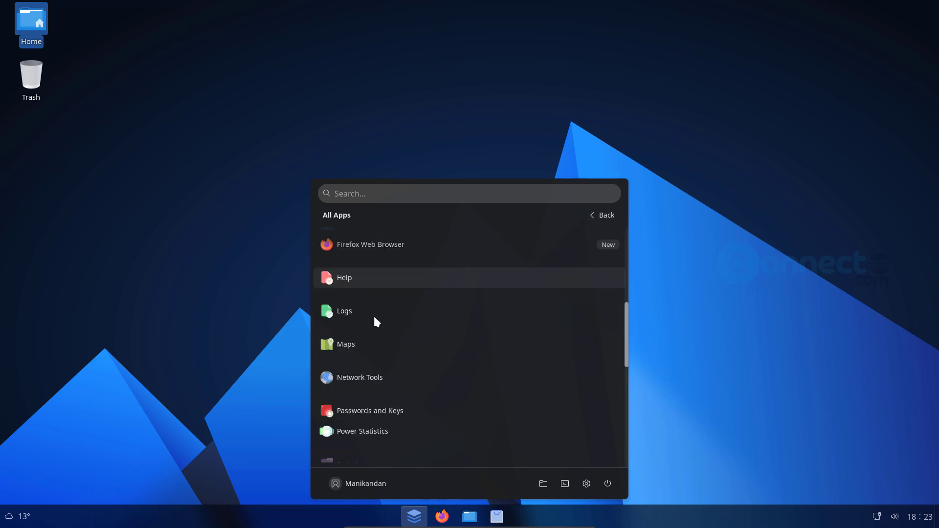
scroll(374, 318, down, 5)
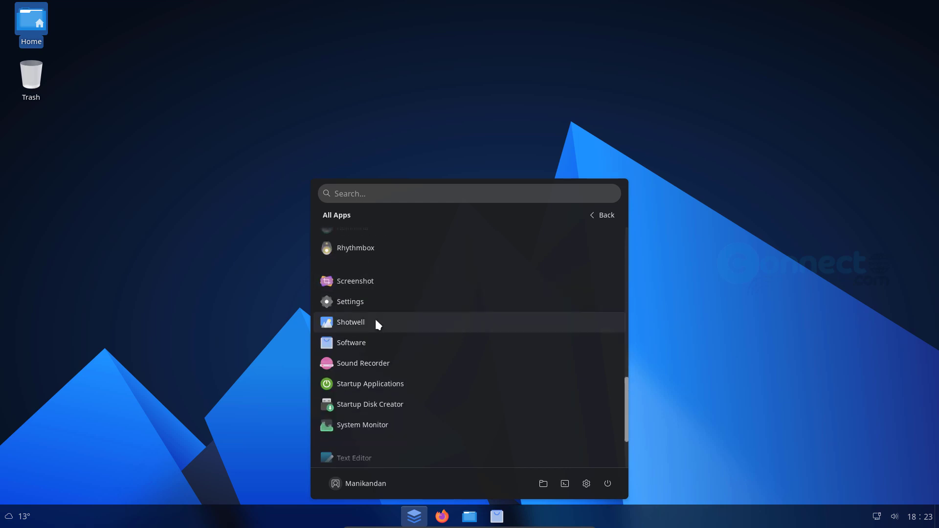
scroll(378, 324, down, 4)
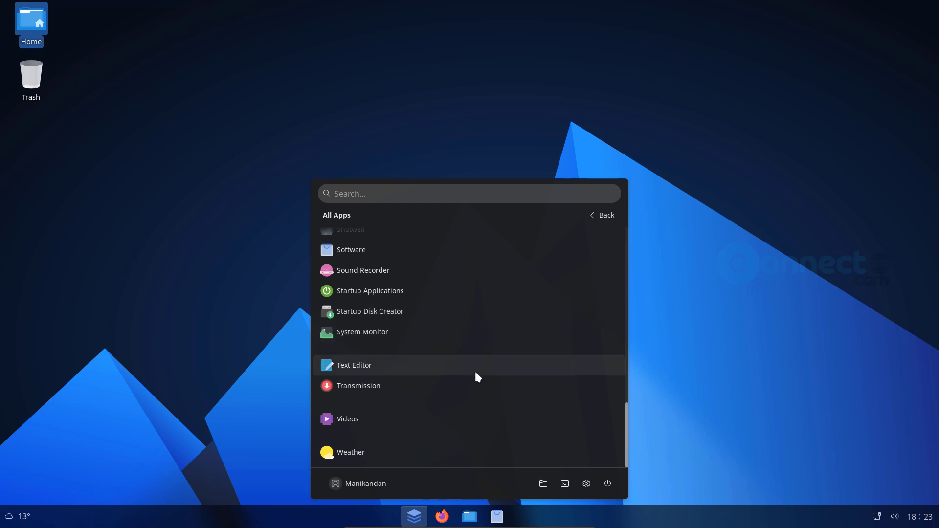
click(606, 215)
click(681, 227)
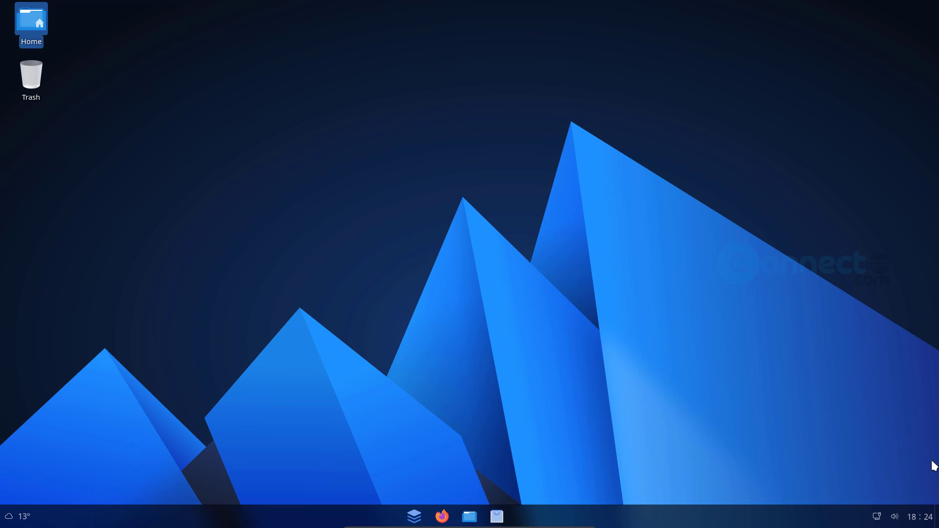
click(926, 518)
click(509, 319)
Step: Power off the AnduinOS system and confirm the shutdown
click(415, 518)
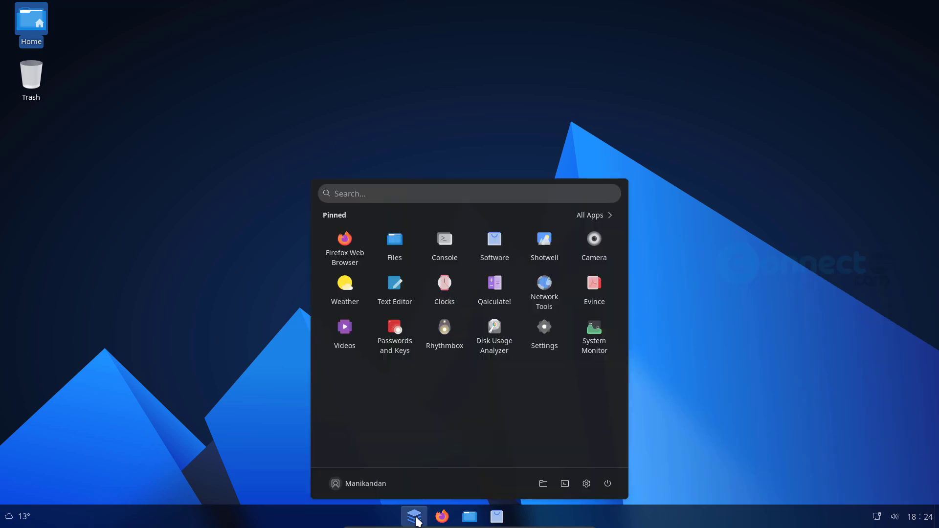
click(607, 484)
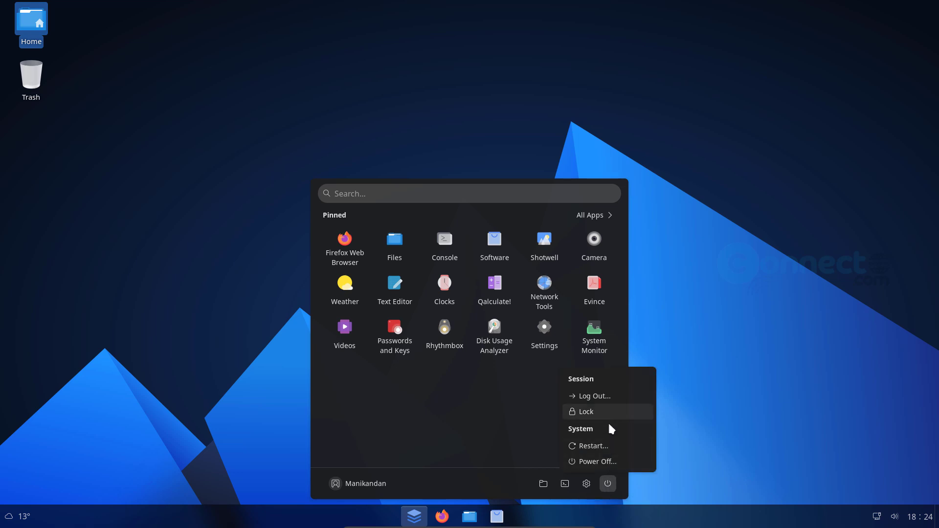
click(609, 459)
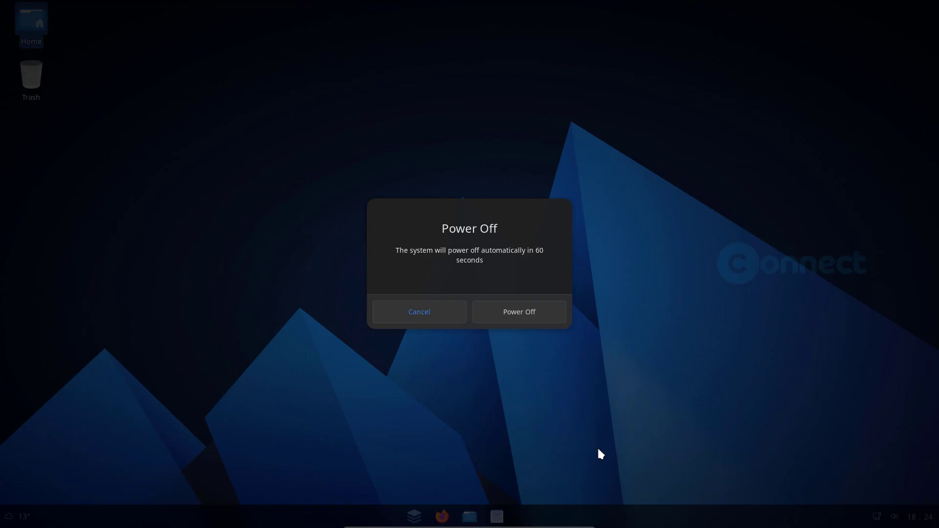
click(503, 318)
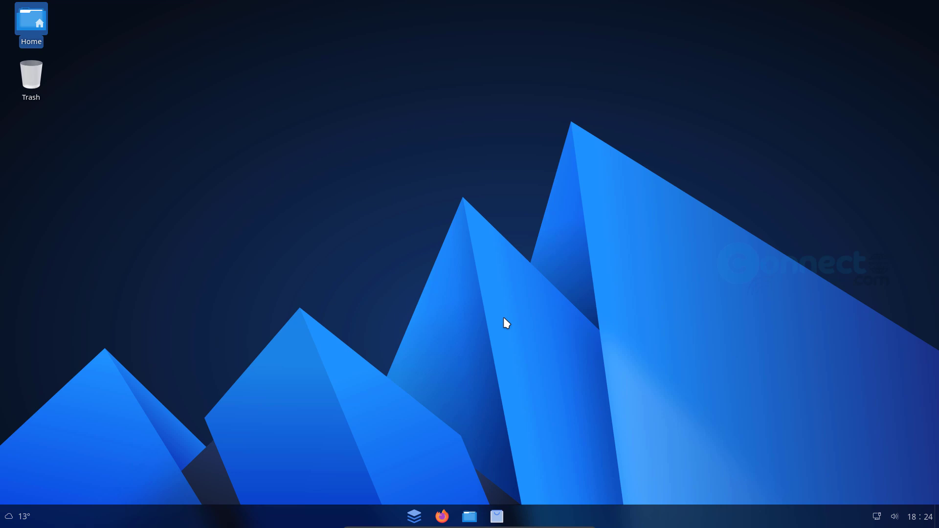